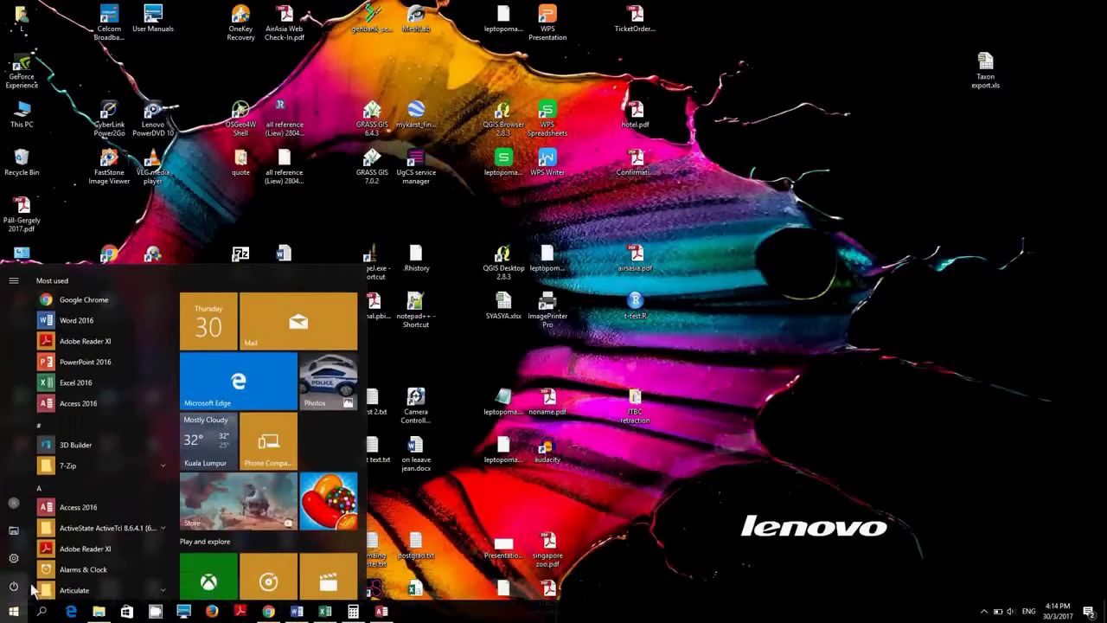
Launch BioEdit and maximize its window
{"action": "scroll", "coordinate": [102, 482], "scroll_direction": "down", "scroll_amount": 5}
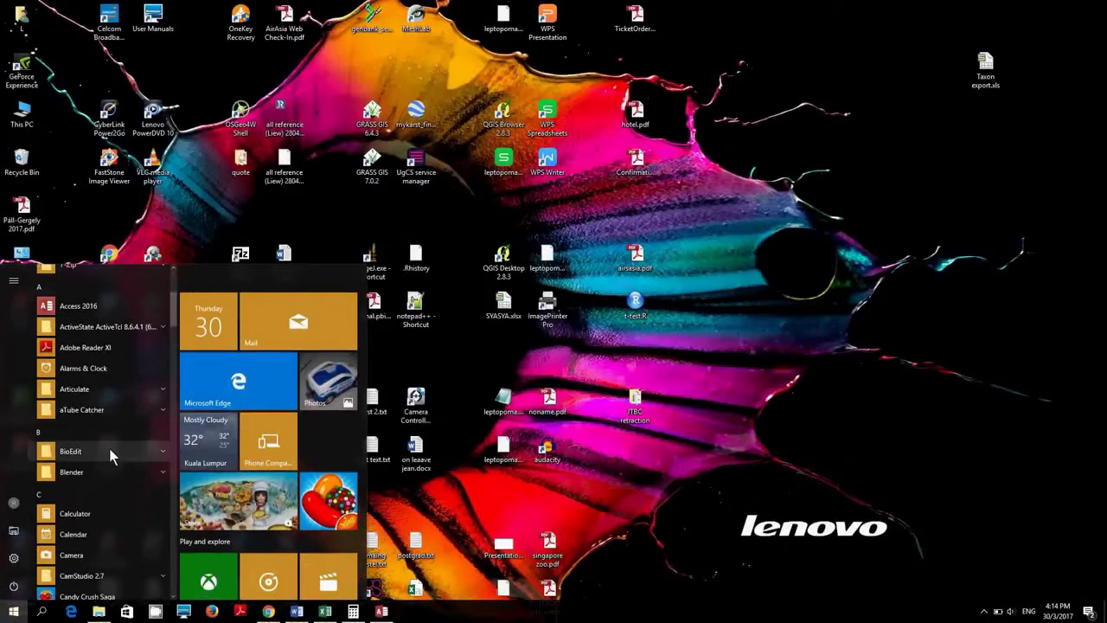
{"action": "left_click", "coordinate": [108, 447]}
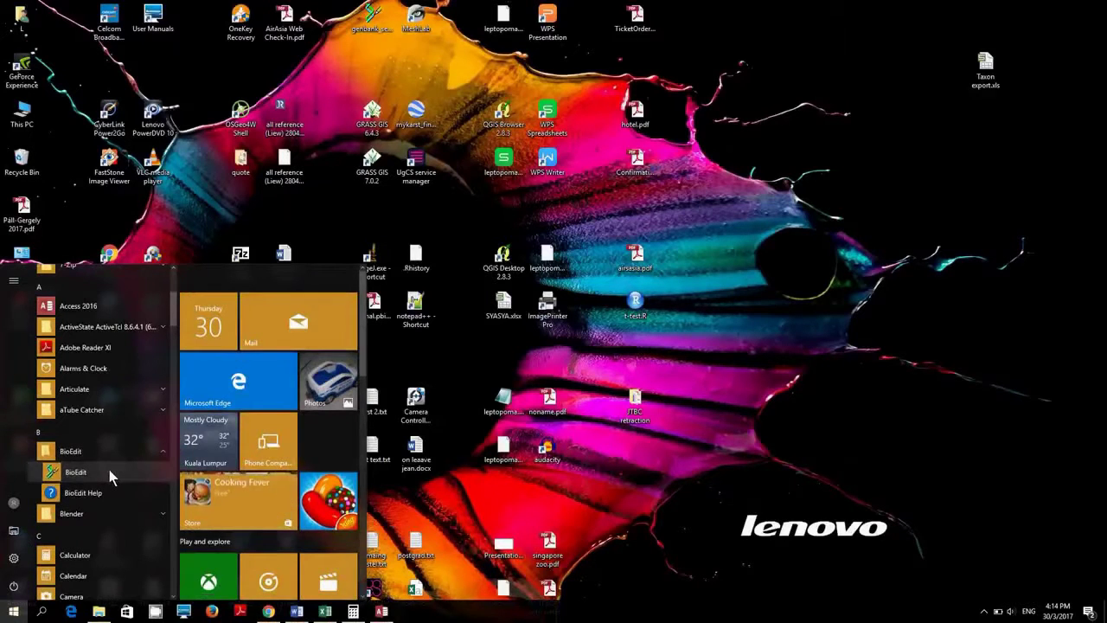
{"action": "left_click", "coordinate": [110, 473]}
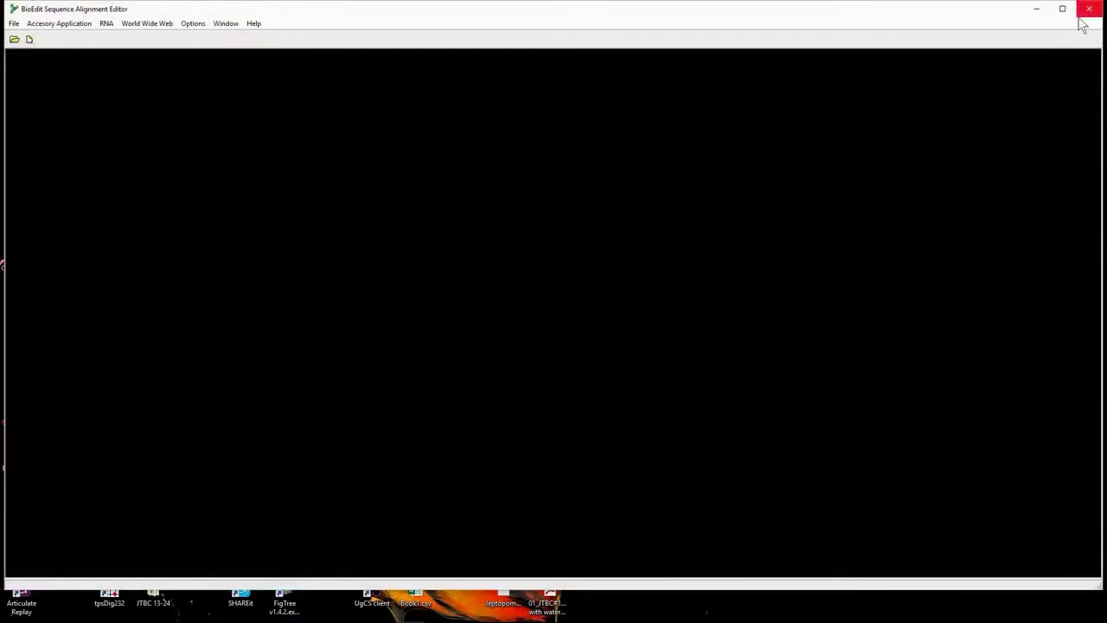
{"action": "left_click", "coordinate": [1063, 10]}
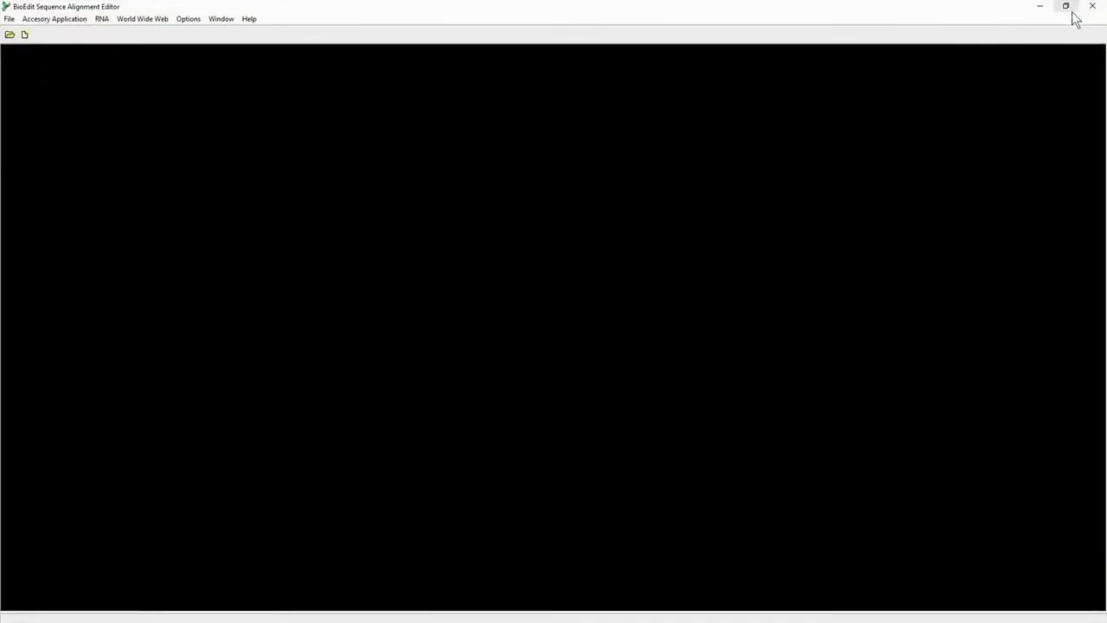
Start opening a file and browse to the SD170327063 folder inside myTACG Bioscience
{"action": "left_click", "coordinate": [11, 37]}
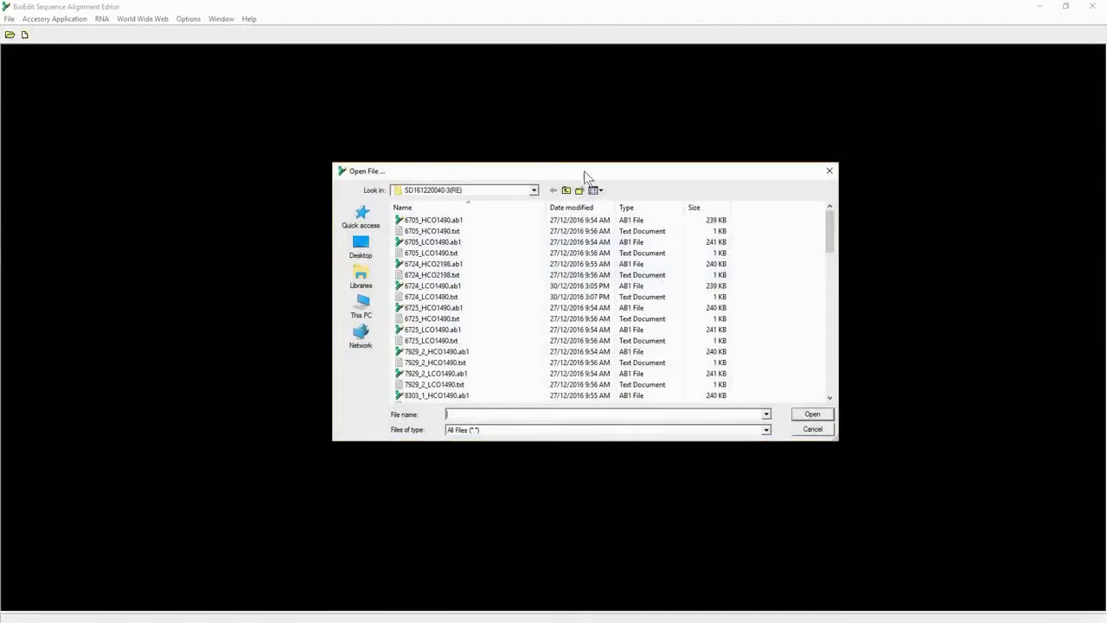
{"action": "left_click", "coordinate": [566, 190]}
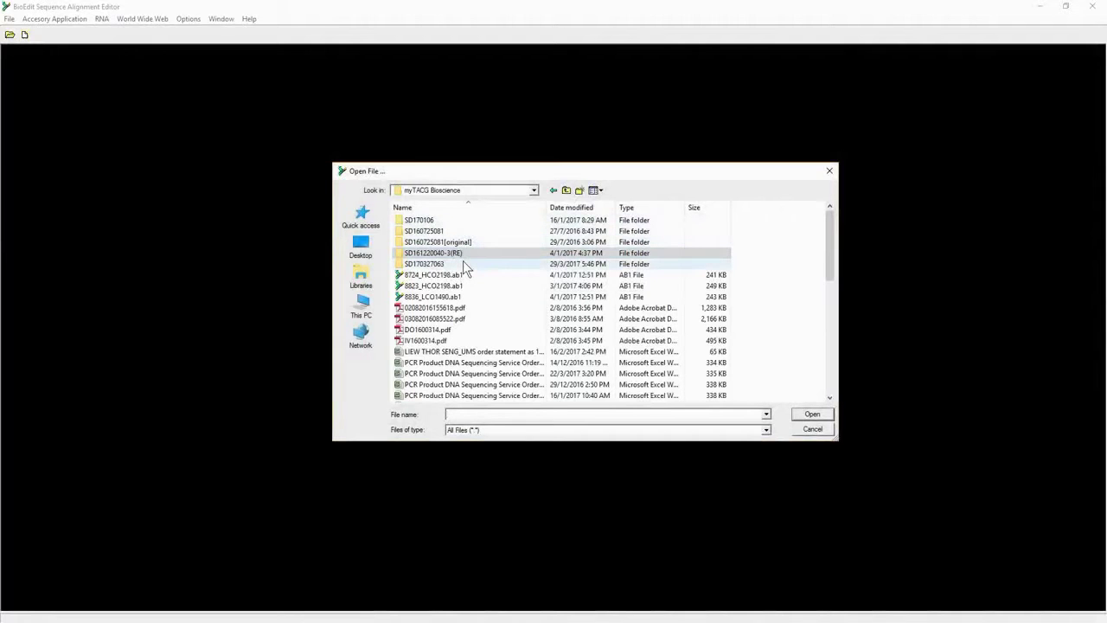
{"action": "left_click", "coordinate": [463, 263]}
{"action": "double_click", "coordinate": [463, 261]}
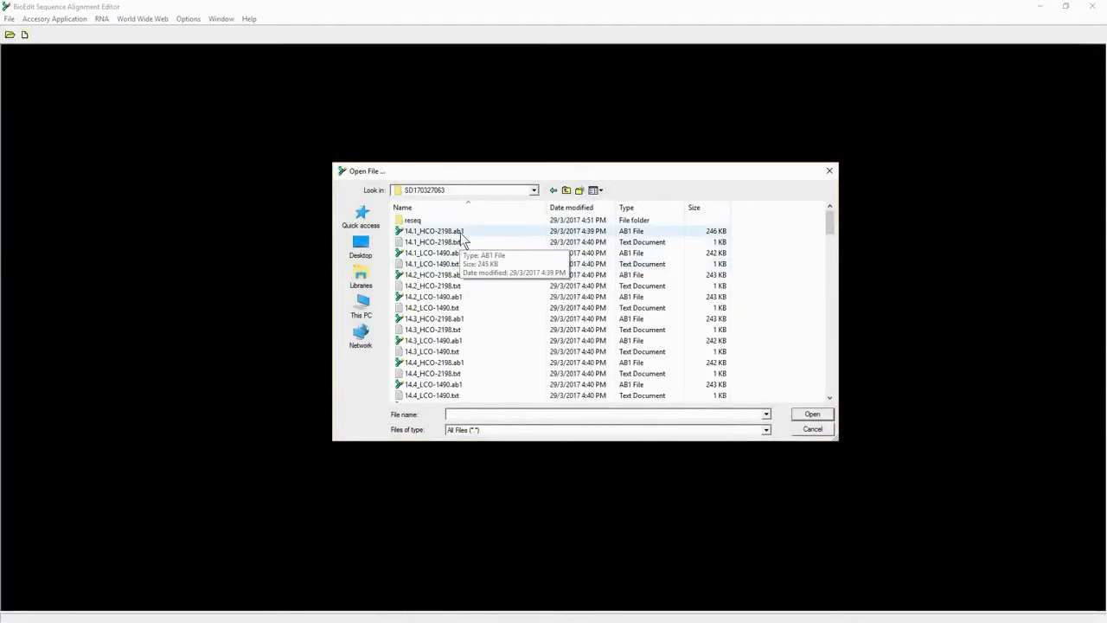
Open the chromatogram files 14.1_HCO-2198.ab1 and 14.1_LCO-1490.ab1 together
{"action": "left_click", "coordinate": [460, 233]}
{"action": "left_click", "coordinate": [451, 253]}
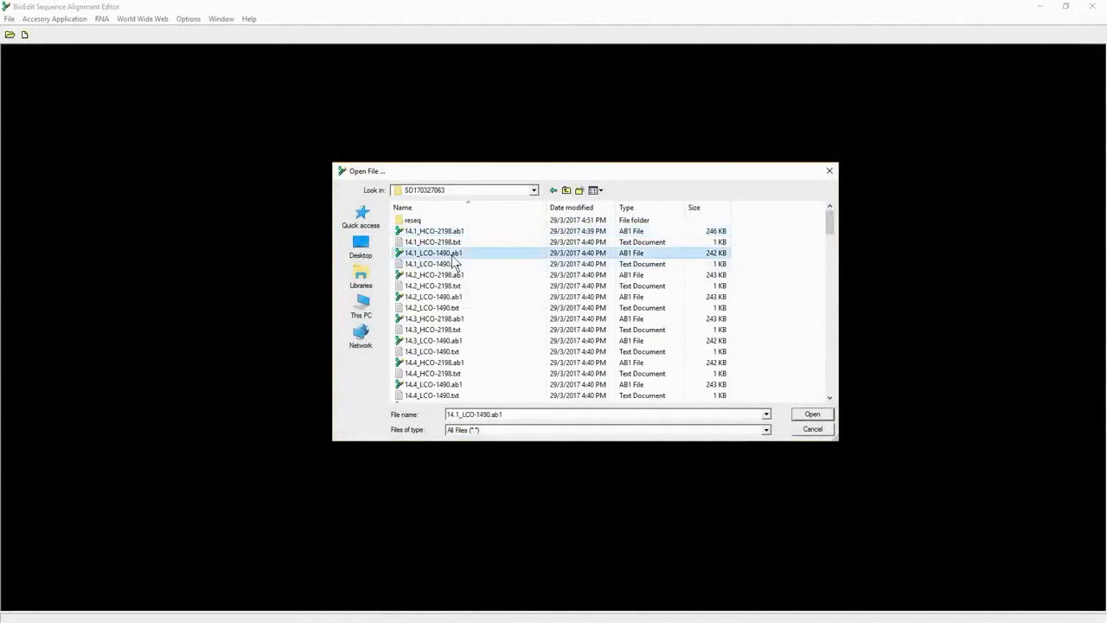
{"action": "left_click", "coordinate": [458, 234]}
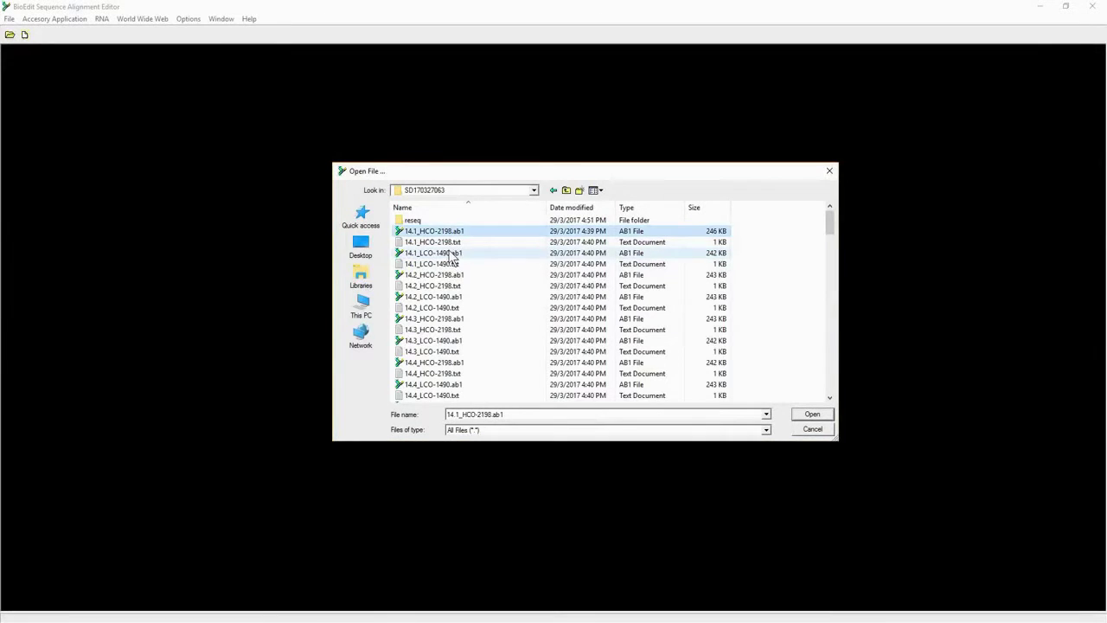
{"action": "left_click", "coordinate": [451, 253]}
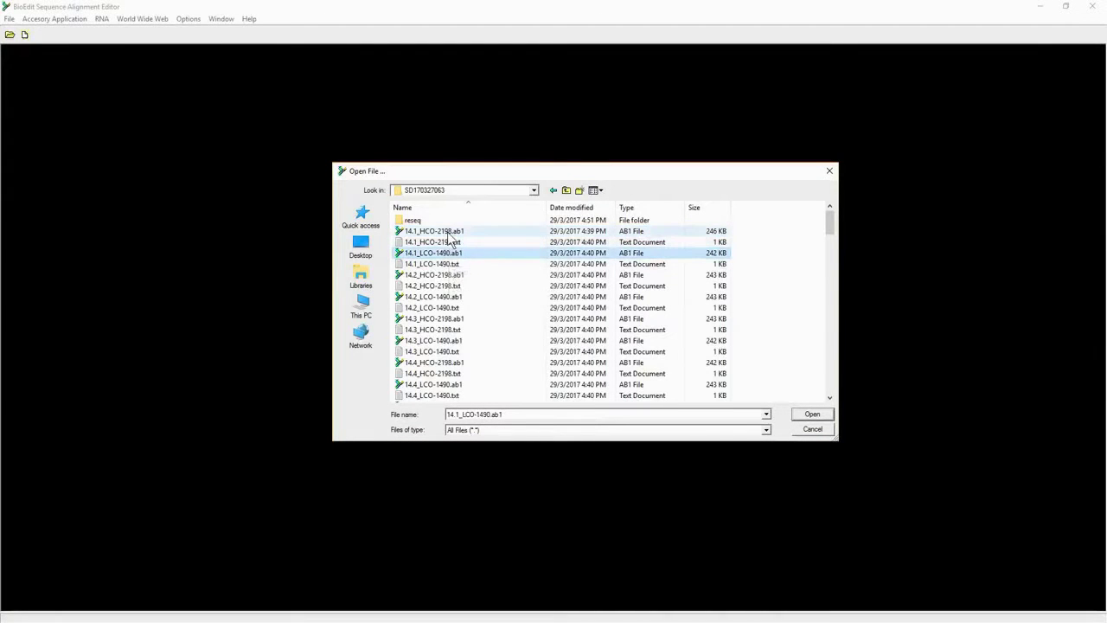
{"action": "left_click", "coordinate": [450, 235]}
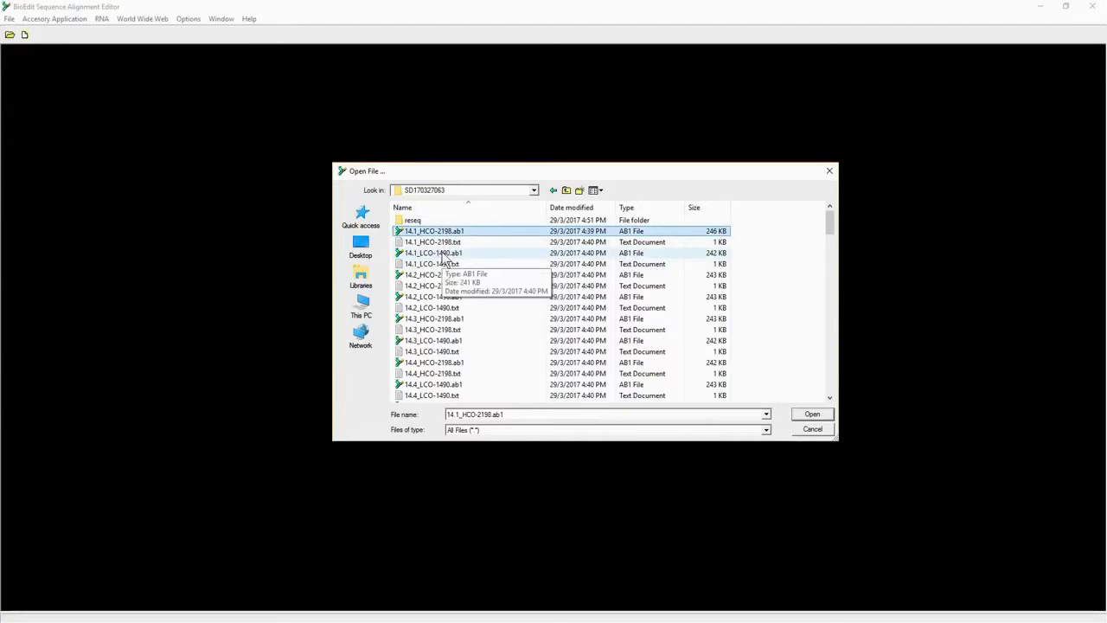
{"action": "left_click", "coordinate": [444, 256], "text": "ctrl"}
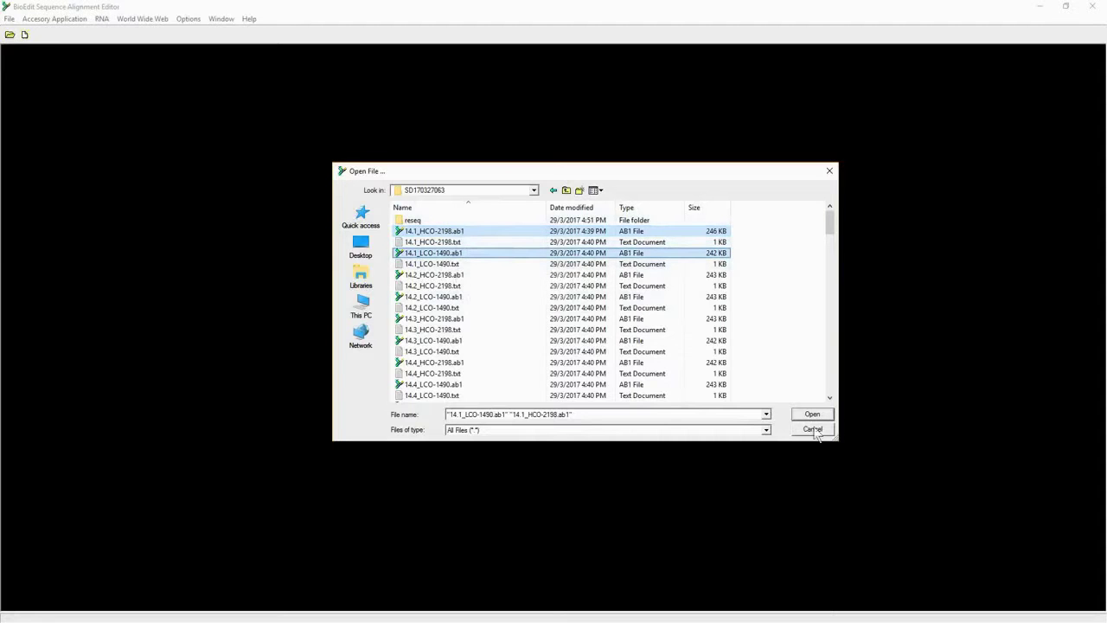
{"action": "left_click", "coordinate": [813, 415]}
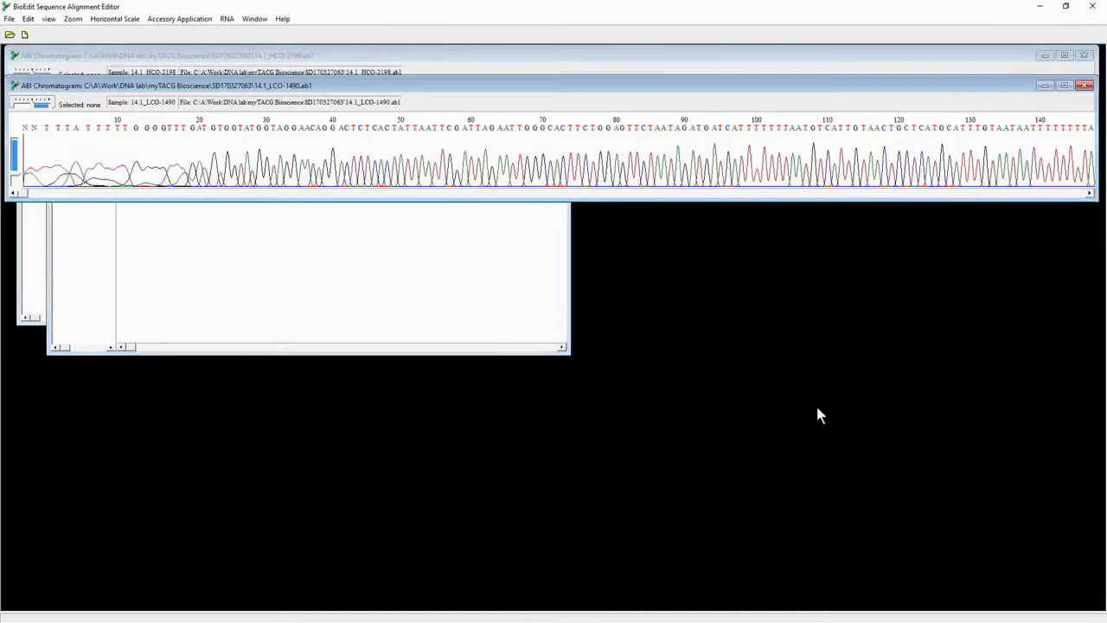
Minimize the 14.1_LCO-1490 chromatogram and sequence windows, and reduce the height of the 14.1_HCO-2198 sequence window
{"action": "left_click", "coordinate": [1044, 87]}
{"action": "left_click", "coordinate": [516, 102]}
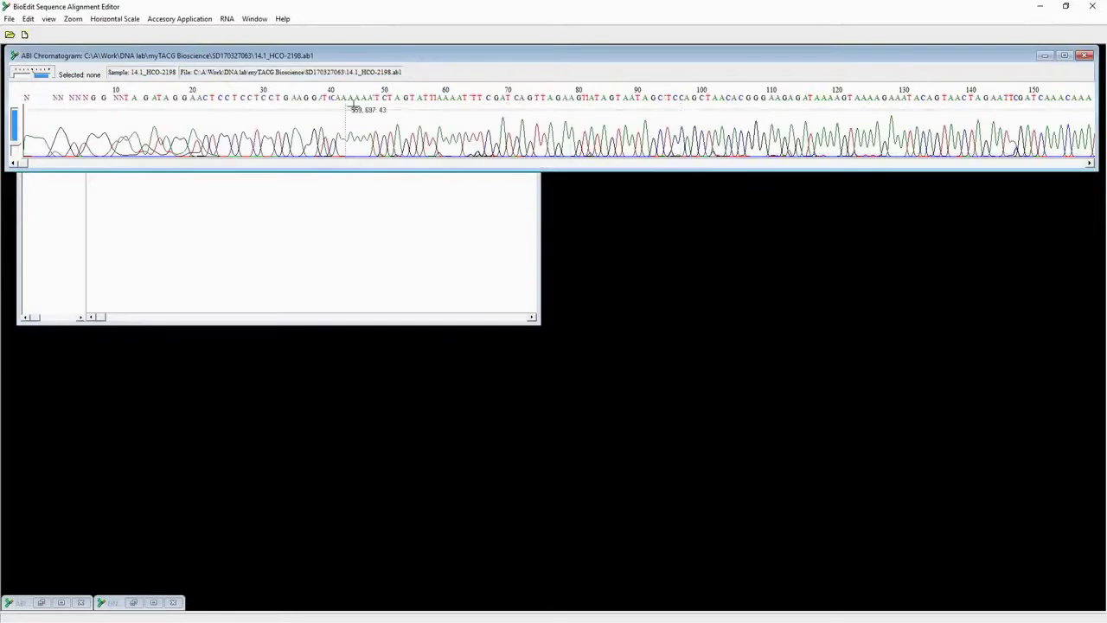
{"action": "left_click_drag", "start_coordinate": [353, 323], "coordinate": [372, 173]}
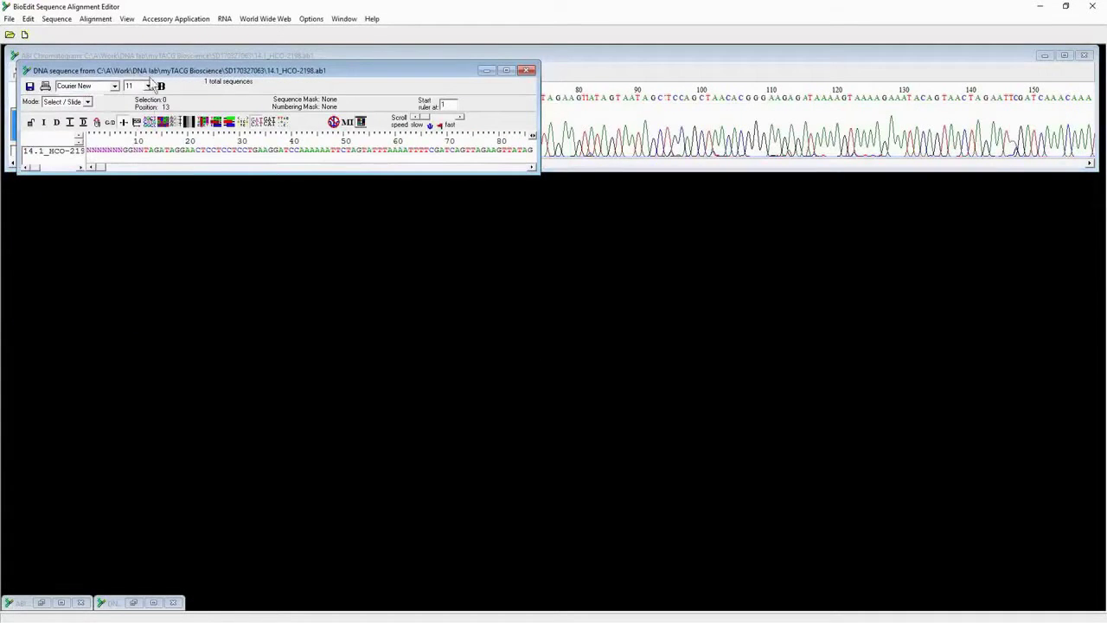
Set the 14.1_HCO-2198 sequence font size to 14 and show the bases with coloured backgrounds
{"action": "left_click", "coordinate": [148, 85]}
{"action": "left_click", "coordinate": [142, 132]}
{"action": "left_click", "coordinate": [162, 122]}
Place the widened sequence window below the 14.1_HCO-2198 chromatogram and enlarge the chromatogram to fill the space above it
{"action": "left_click_drag", "start_coordinate": [229, 75], "coordinate": [249, 490]}
{"action": "left_click_drag", "start_coordinate": [528, 502], "coordinate": [1070, 536]}
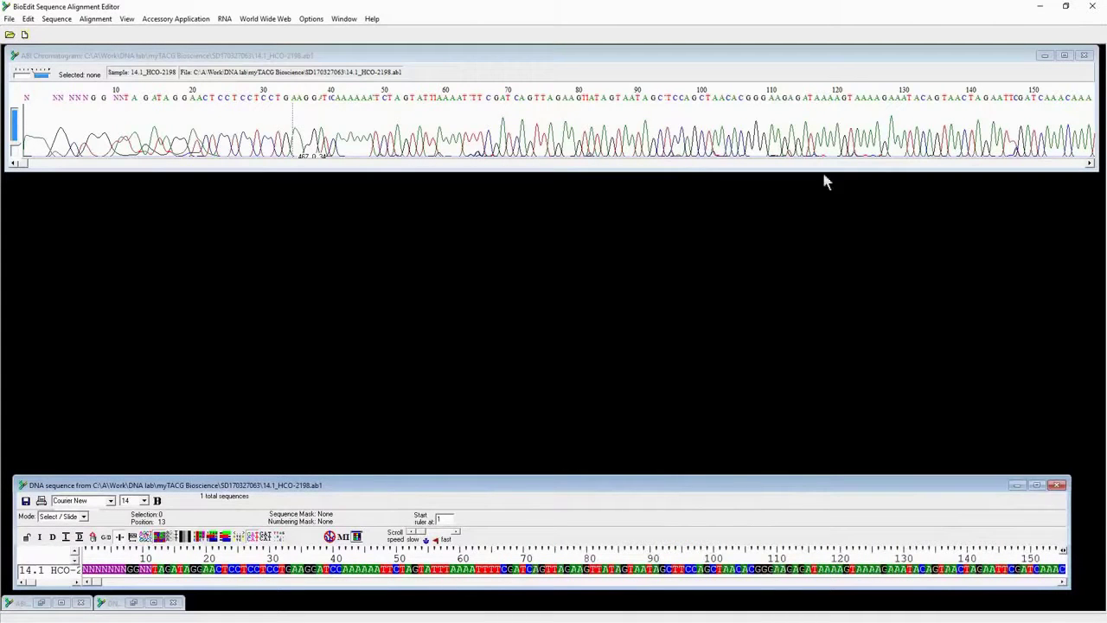
{"action": "left_click_drag", "start_coordinate": [1100, 173], "coordinate": [1071, 450]}
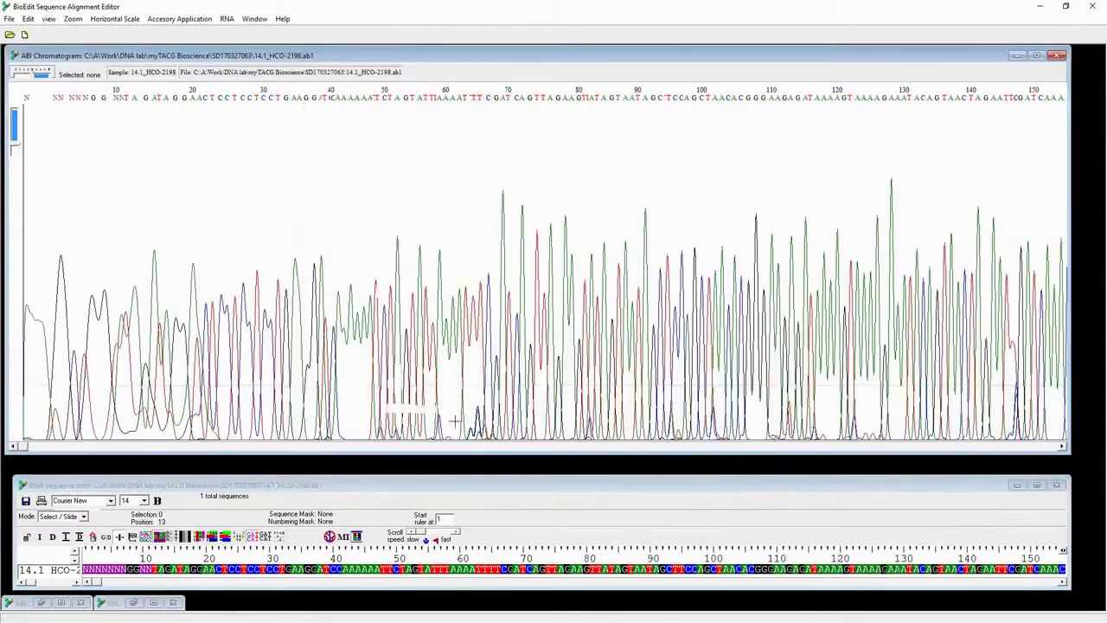
Adjust the vertical scale of the 14.1_HCO-2198 chromatogram so its peaks appear taller
{"action": "left_click", "coordinate": [15, 143]}
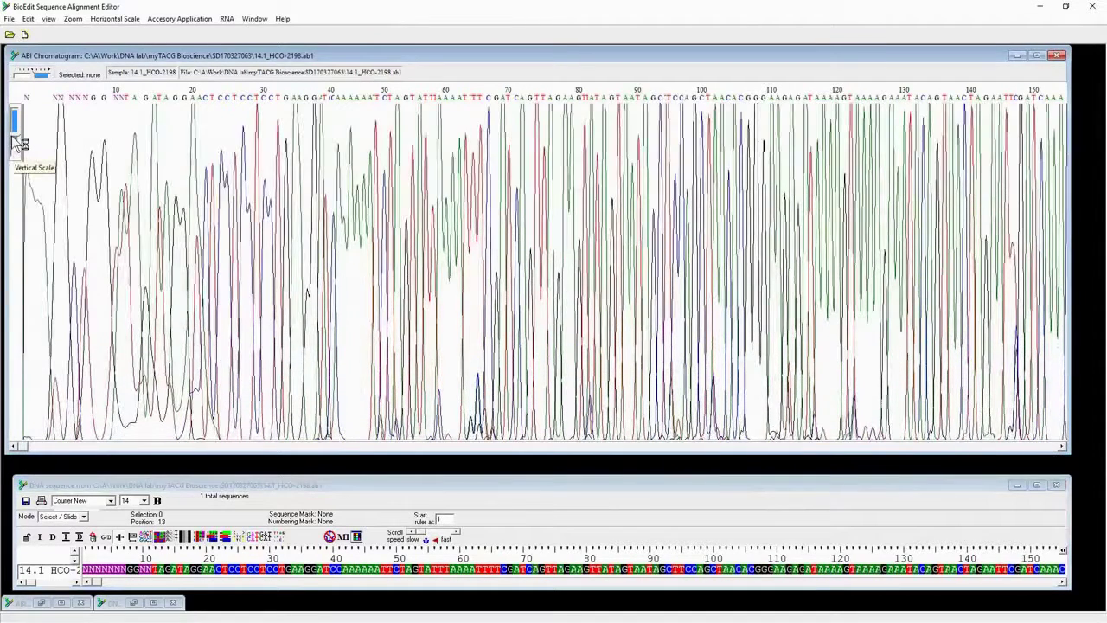
{"action": "left_click", "coordinate": [14, 143]}
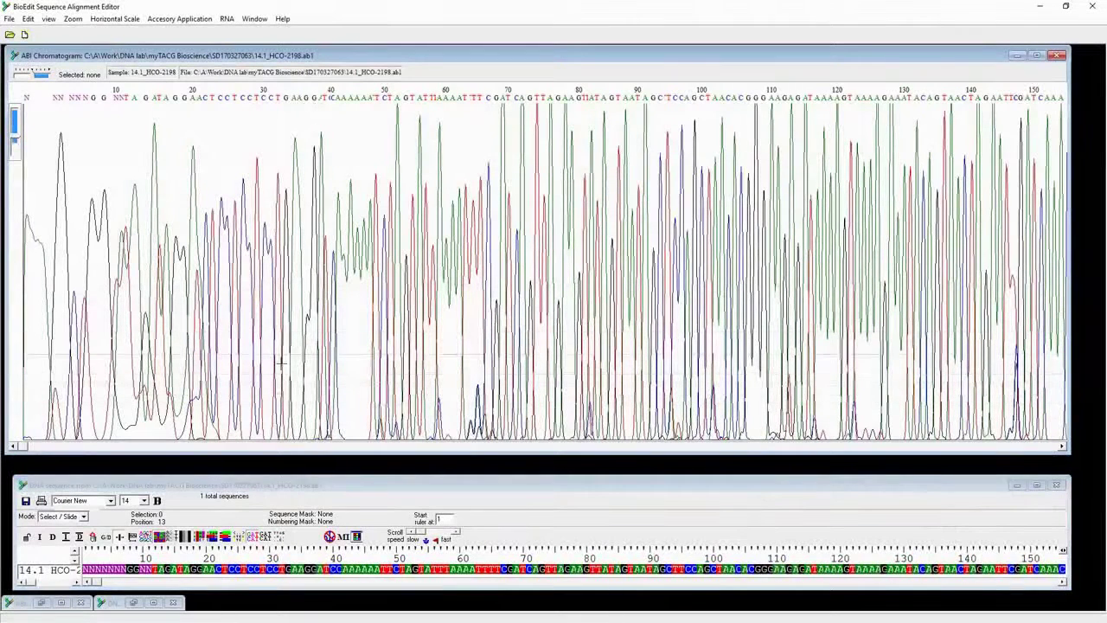
{"action": "left_click", "coordinate": [246, 337]}
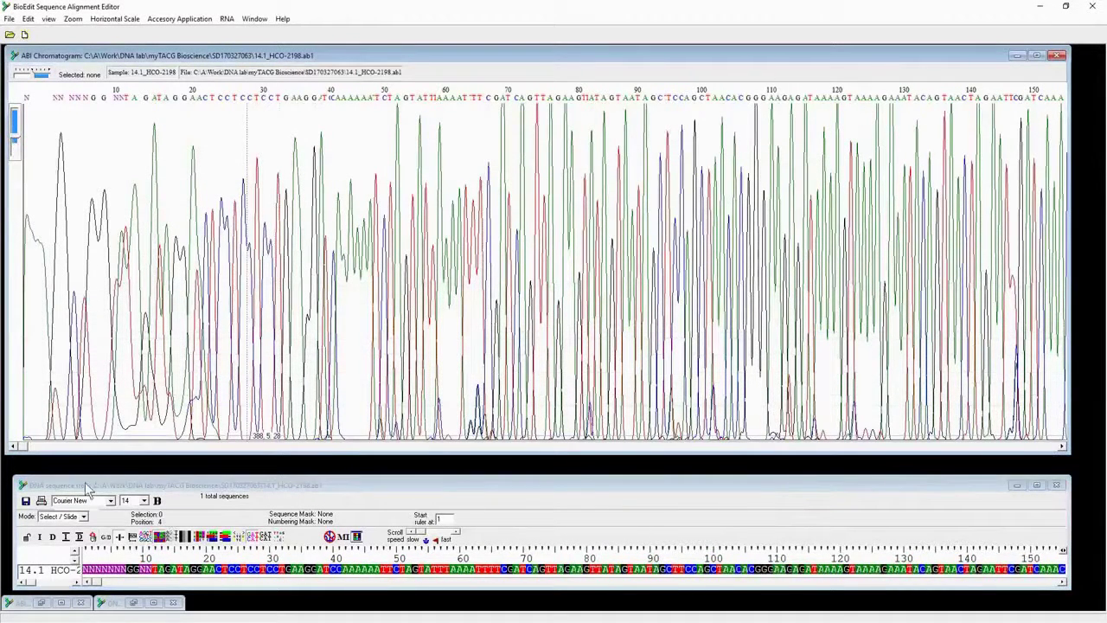
Compare the early bases with their chromatogram peaks, and select bases 1 to 11 of the 14.1_HCO-2198 sequence
{"action": "left_click", "coordinate": [66, 501]}
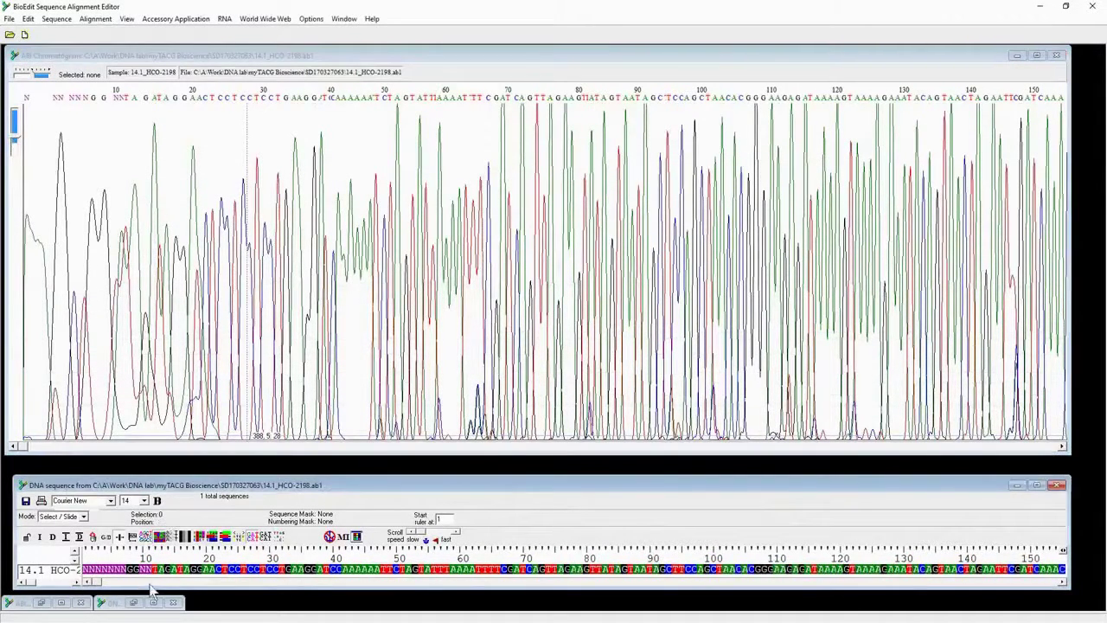
{"action": "left_click", "coordinate": [236, 572]}
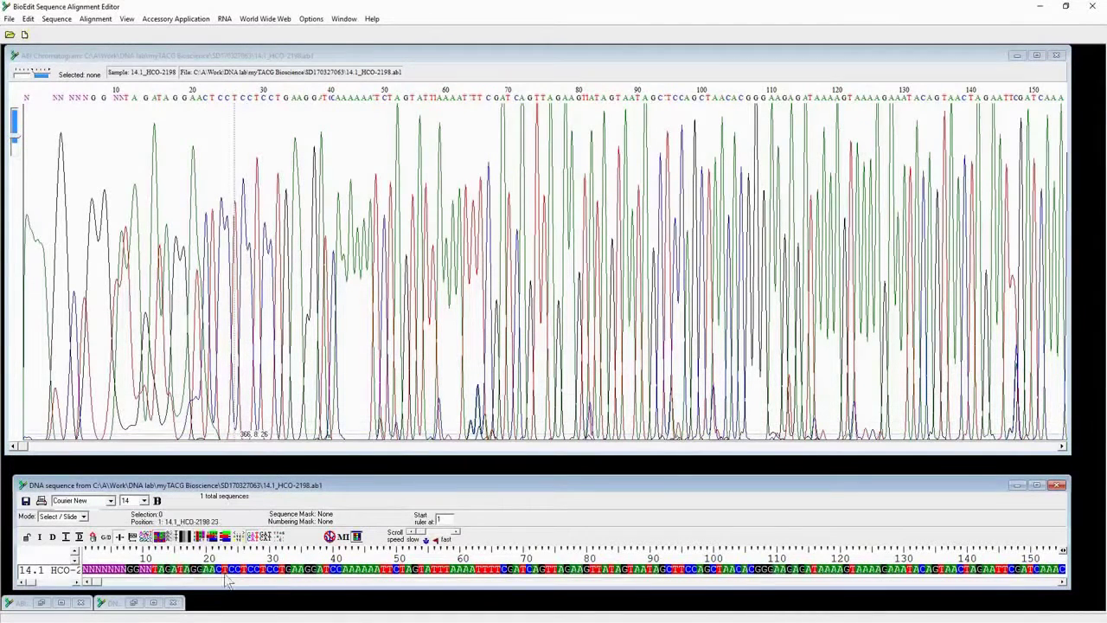
{"action": "left_click", "coordinate": [61, 575]}
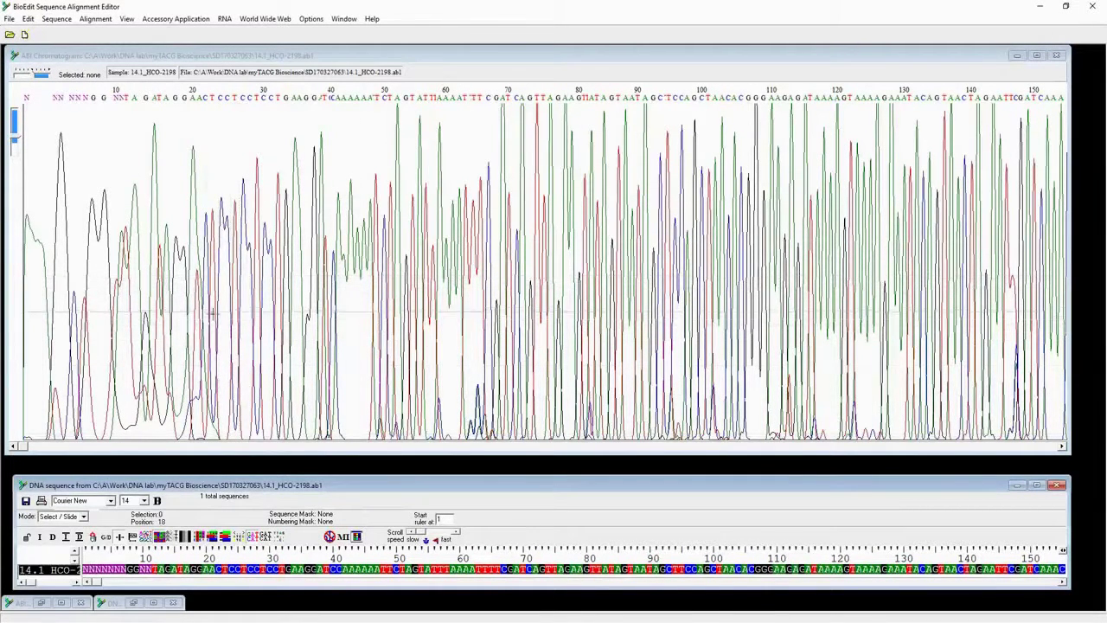
{"action": "left_click", "coordinate": [209, 569]}
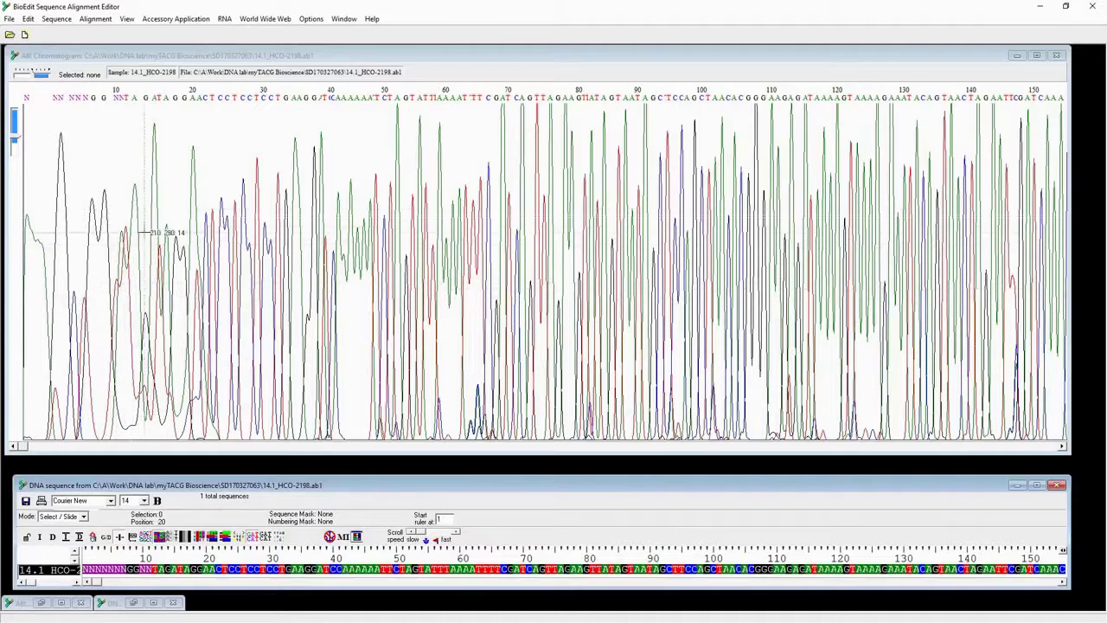
{"action": "left_click", "coordinate": [149, 569]}
{"action": "key", "text": "shift+Home"}
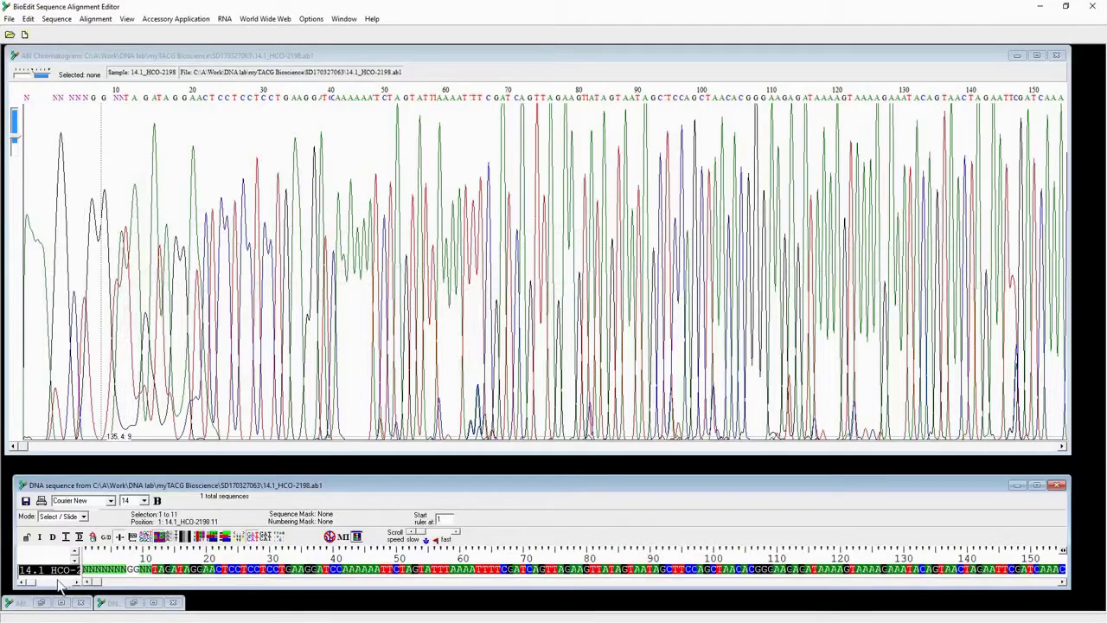
Switch the sequence window to Edit mode with Insert typing
{"action": "left_click", "coordinate": [84, 516]}
{"action": "left_click", "coordinate": [52, 533]}
{"action": "left_click", "coordinate": [119, 518]}
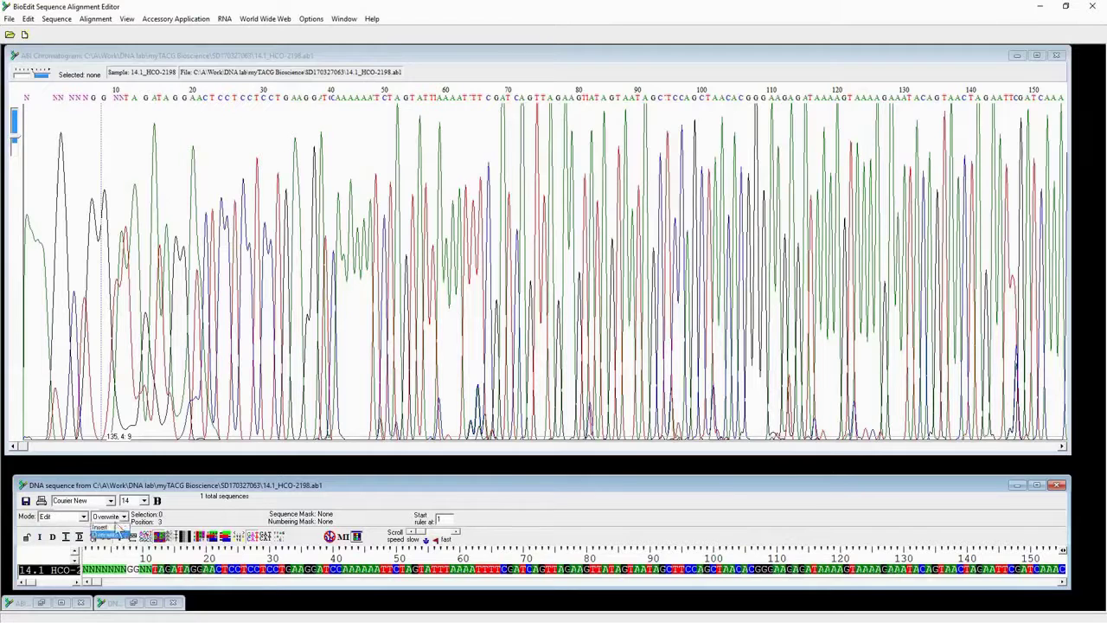
{"action": "left_click", "coordinate": [106, 526]}
Delete the first 11 unreliable bases of the 14.1_HCO-2198 sequence and insert 11 gap dashes in their place
{"action": "left_click", "coordinate": [155, 571]}
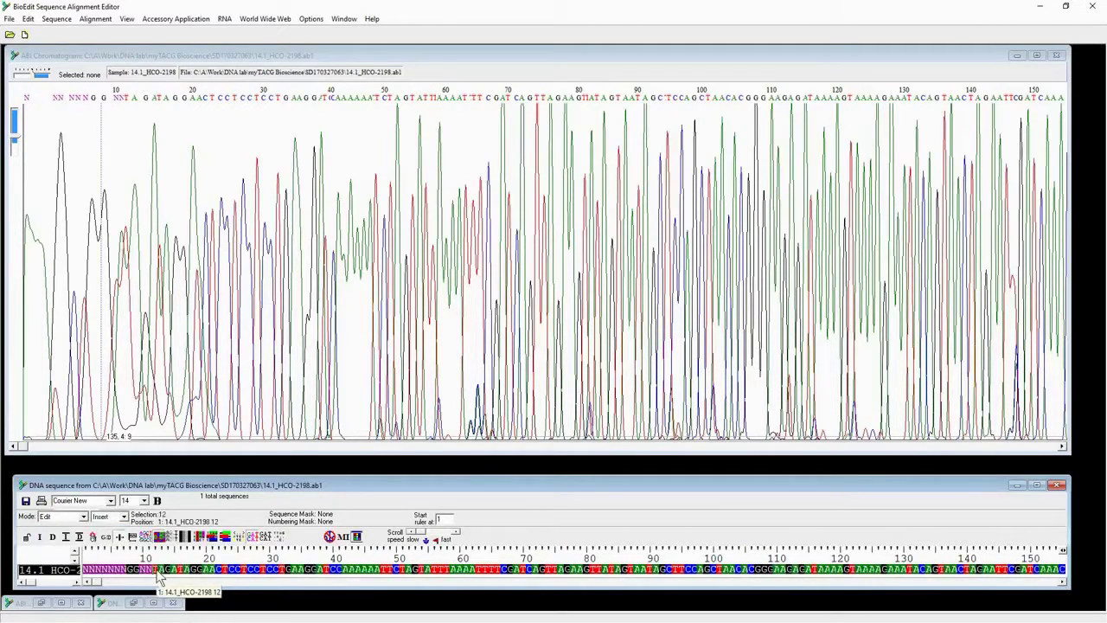
{"action": "key", "text": "BackSpace"}
{"action": "key", "text": "BackSpace"}
{"action": "key", "text": "BackSpace"}
{"action": "key", "text": "BackSpace"}
{"action": "key", "text": "BackSpace"}
{"action": "key", "text": "BackSpace"}
{"action": "key", "text": "BackSpace"}
{"action": "key", "text": "BackSpace"}
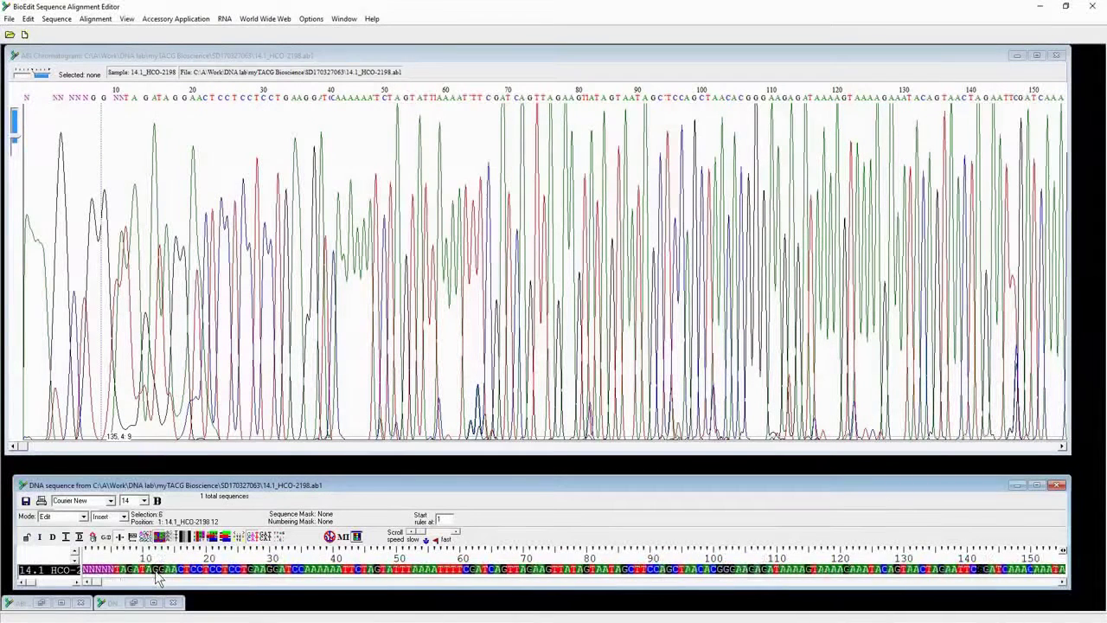
{"action": "key", "text": "BackSpace"}
{"action": "key", "text": "BackSpace"}
{"action": "key", "text": "BackSpace"}
{"action": "type", "text": "----------"}
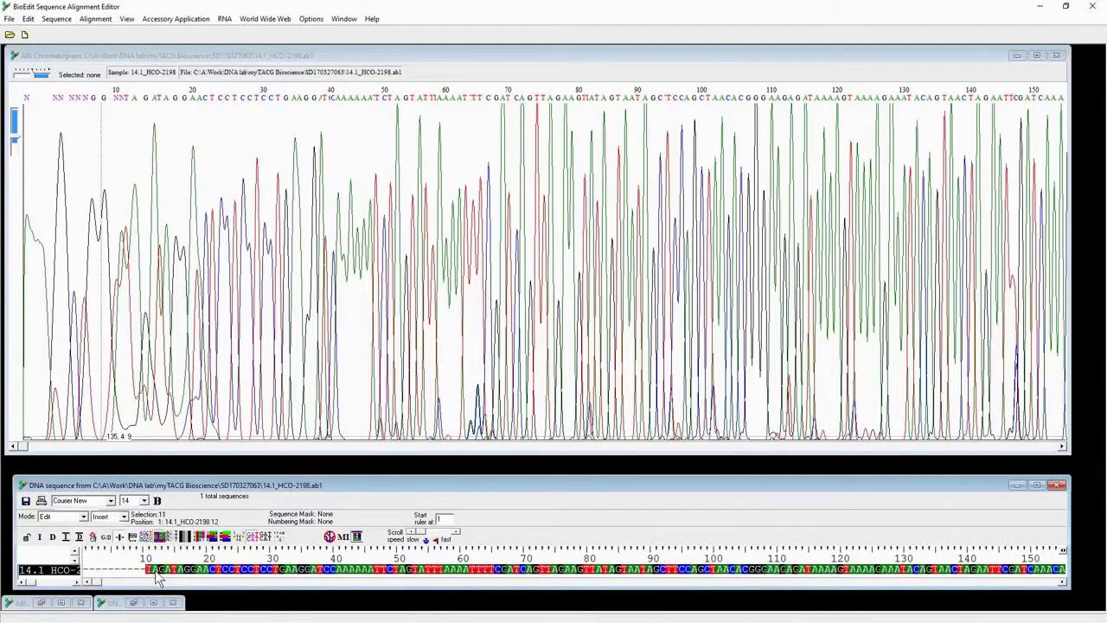
{"action": "type", "text": "-"}
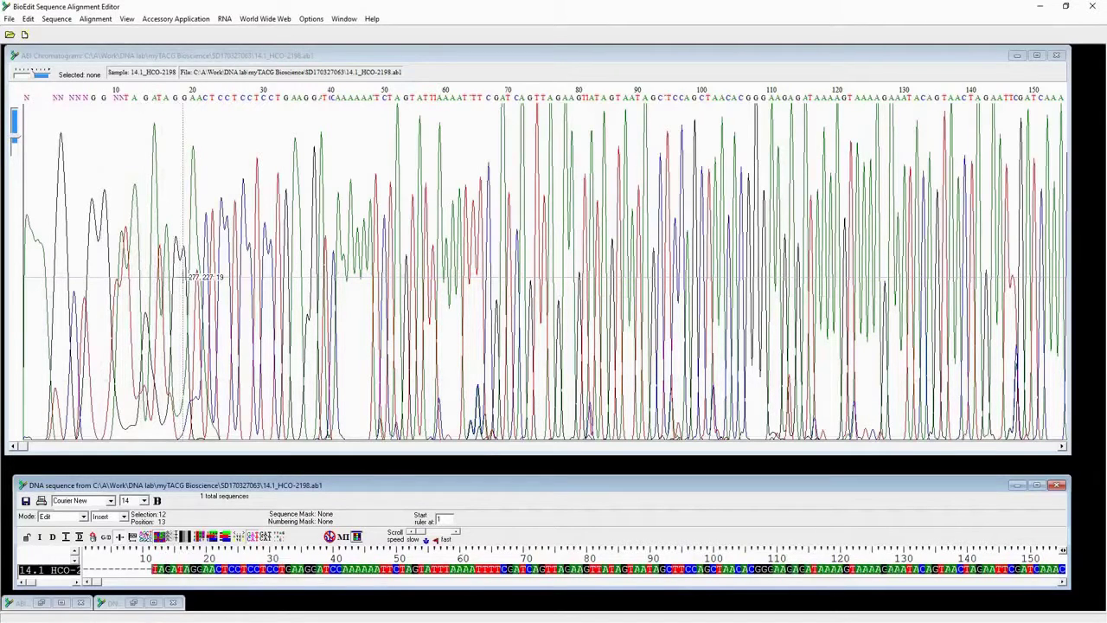
Fine-tune the vertical and horizontal scales of the 14.1_HCO-2198 chromatogram for readable peaks
{"action": "left_click", "coordinate": [16, 143]}
{"action": "left_click", "coordinate": [15, 143]}
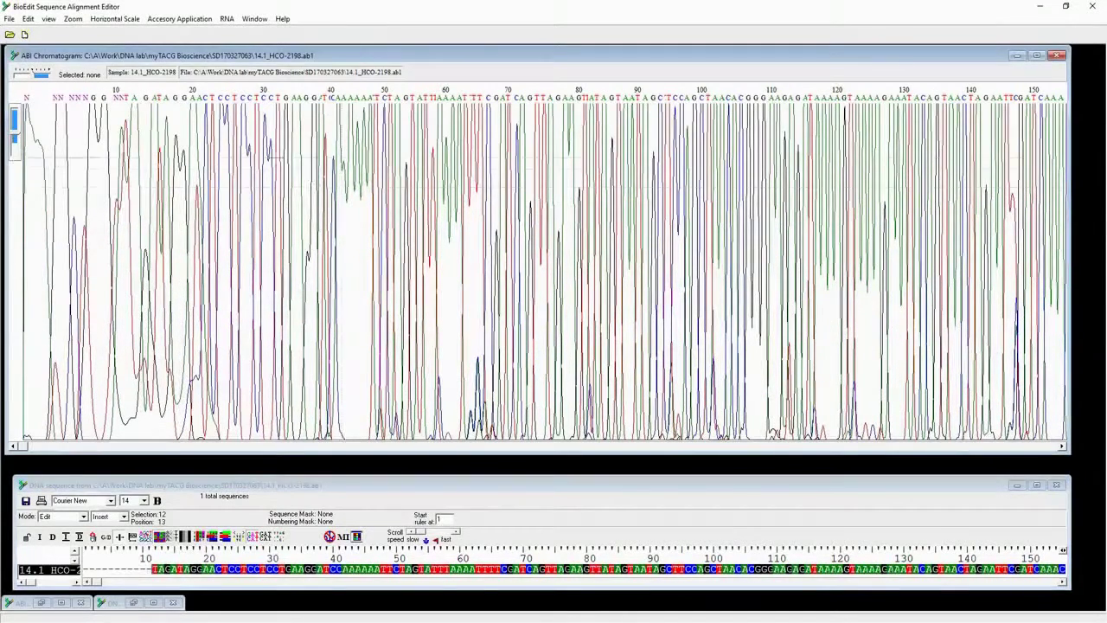
{"action": "left_click", "coordinate": [14, 137]}
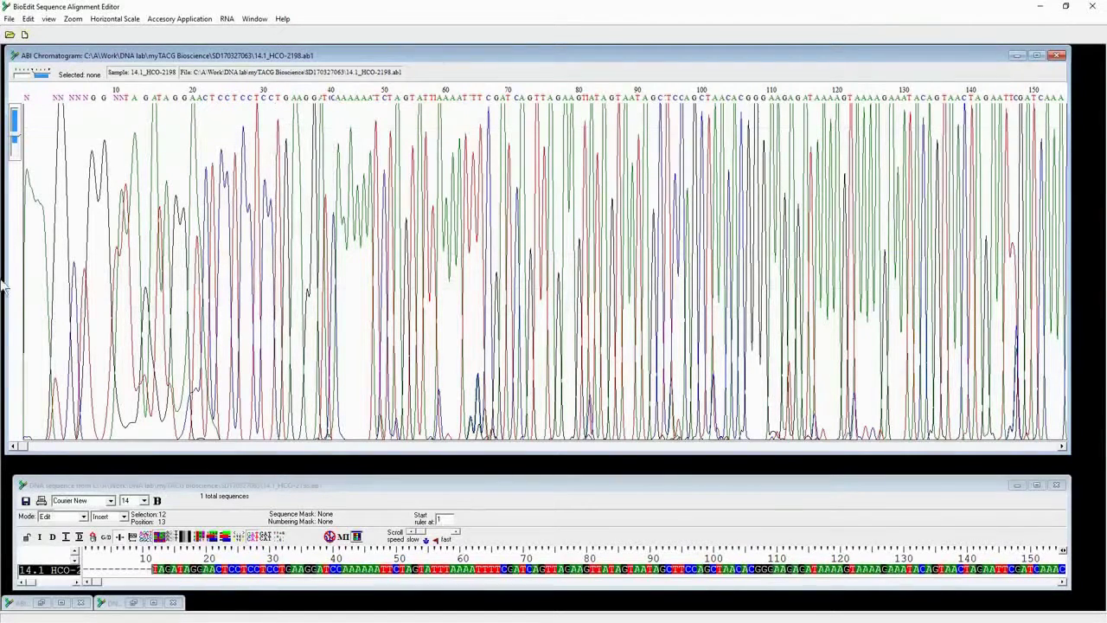
{"action": "left_click_drag", "start_coordinate": [62, 447], "coordinate": [171, 459]}
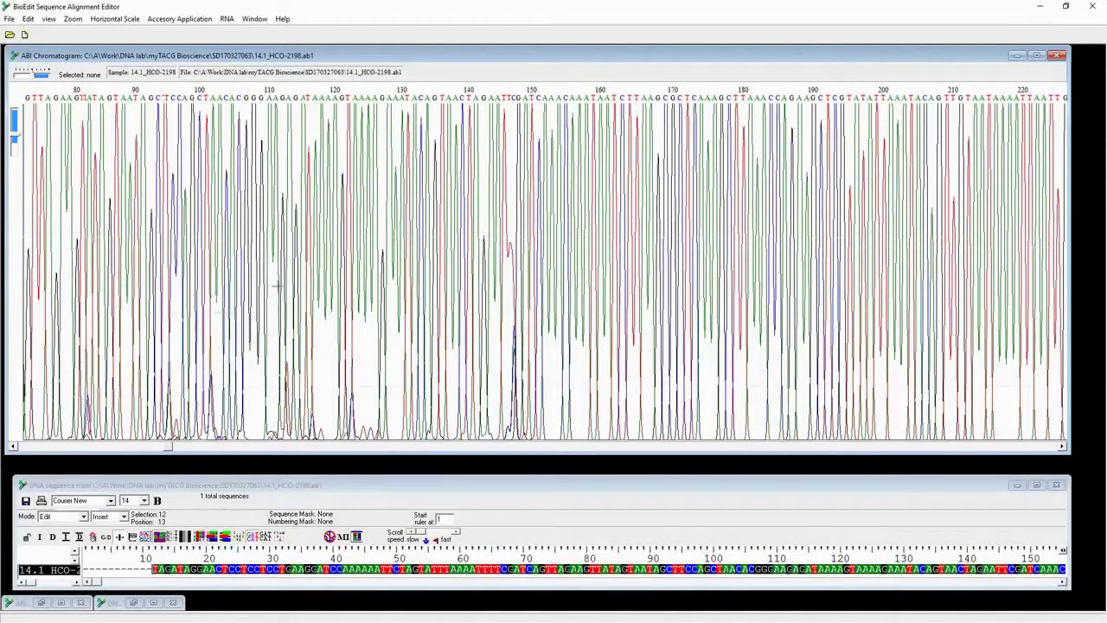
{"action": "left_click", "coordinate": [16, 145]}
{"action": "left_click_drag", "start_coordinate": [17, 145], "coordinate": [17, 141]}
{"action": "left_click_drag", "start_coordinate": [39, 79], "coordinate": [38, 79]}
Examine the remaining peaks of the 14.1_HCO-2198 chromatogram through to the end of the read
{"action": "left_click_drag", "start_coordinate": [87, 446], "coordinate": [563, 451]}
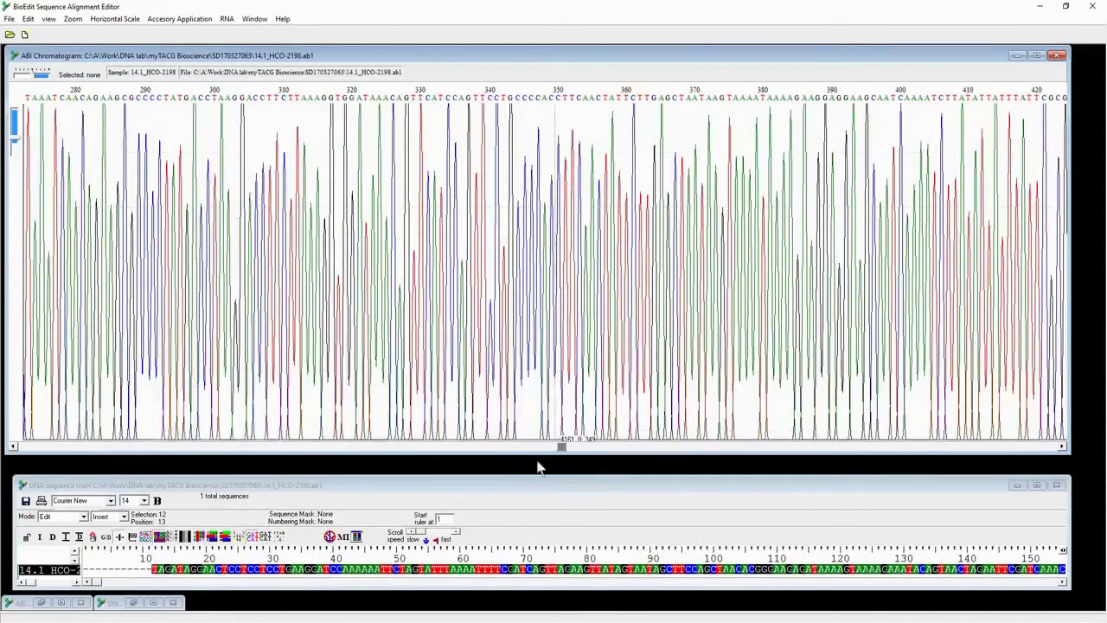
{"action": "left_click_drag", "start_coordinate": [561, 447], "coordinate": [783, 459]}
{"action": "left_click_drag", "start_coordinate": [984, 449], "coordinate": [1067, 462]}
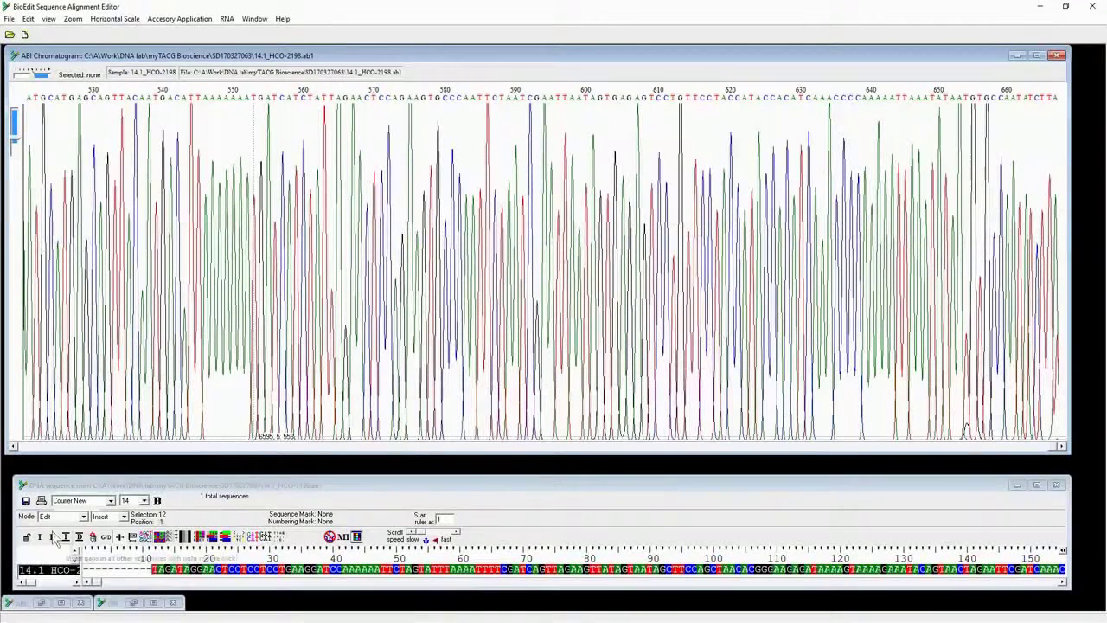
Create a new blank alignment and copy the cleaned 14.1_HCO-2198 sequence into it, using Select / Slide mode to pick the sequence title
{"action": "left_click", "coordinate": [49, 575]}
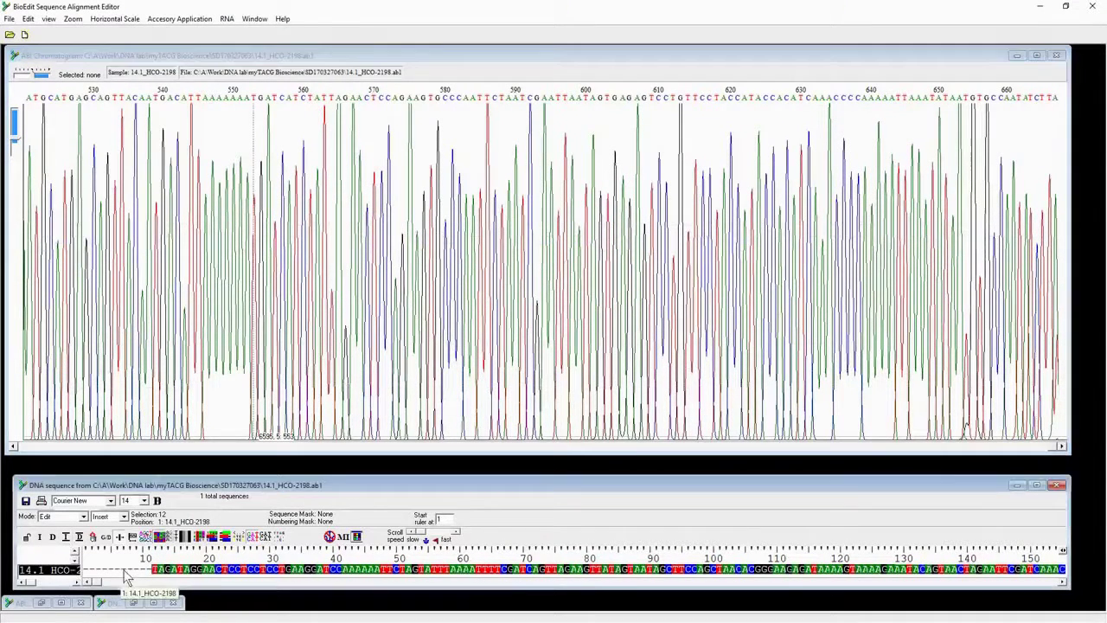
{"action": "left_click", "coordinate": [25, 35]}
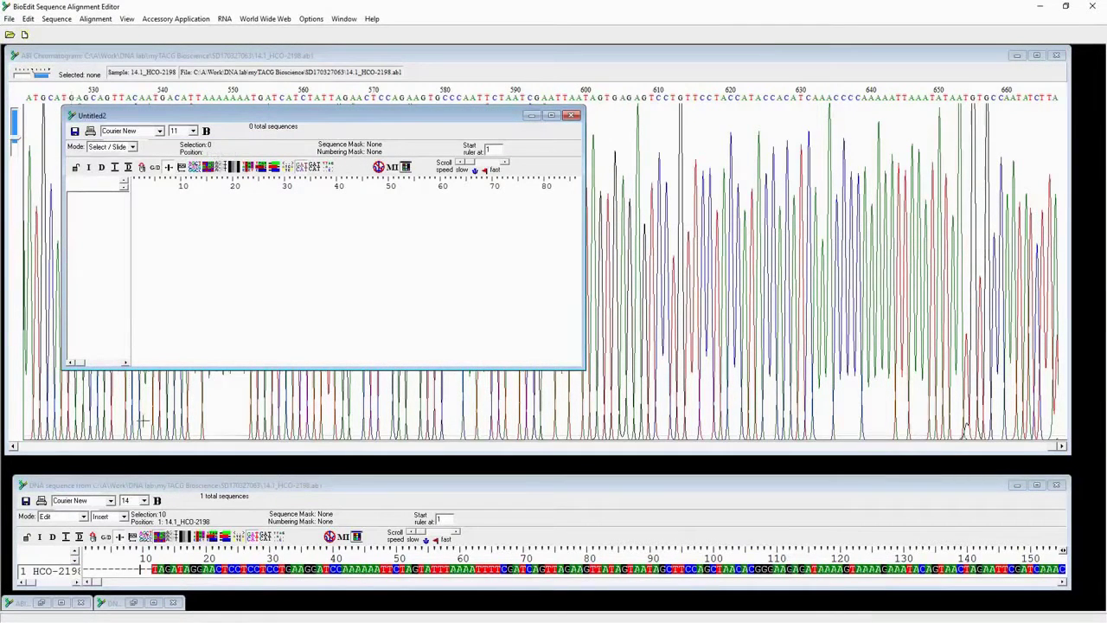
{"action": "left_click", "coordinate": [77, 516]}
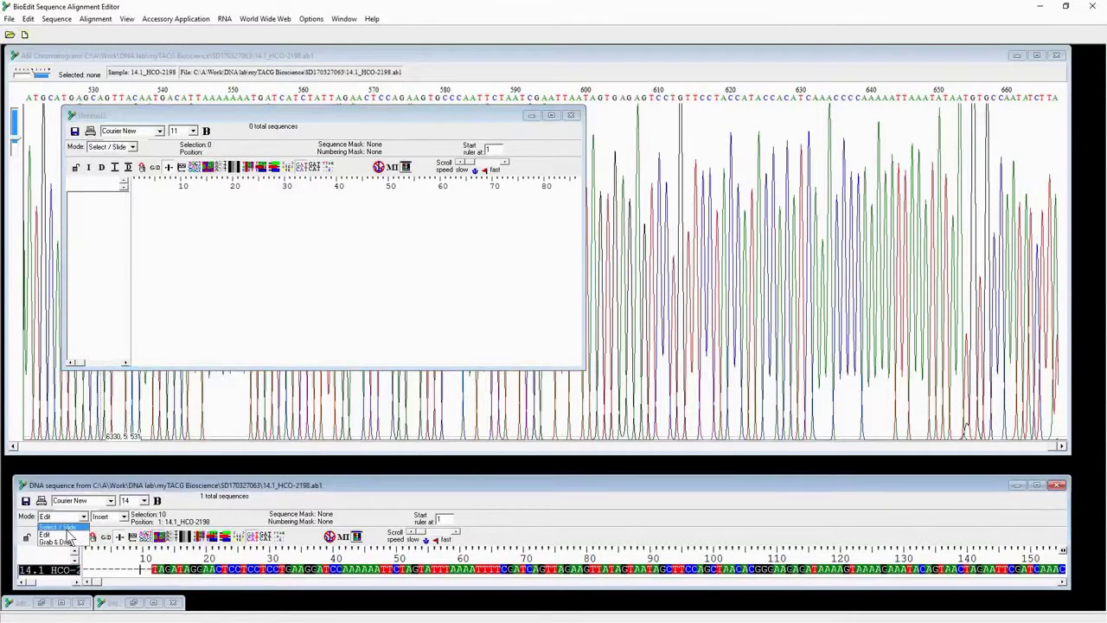
{"action": "left_click", "coordinate": [62, 527]}
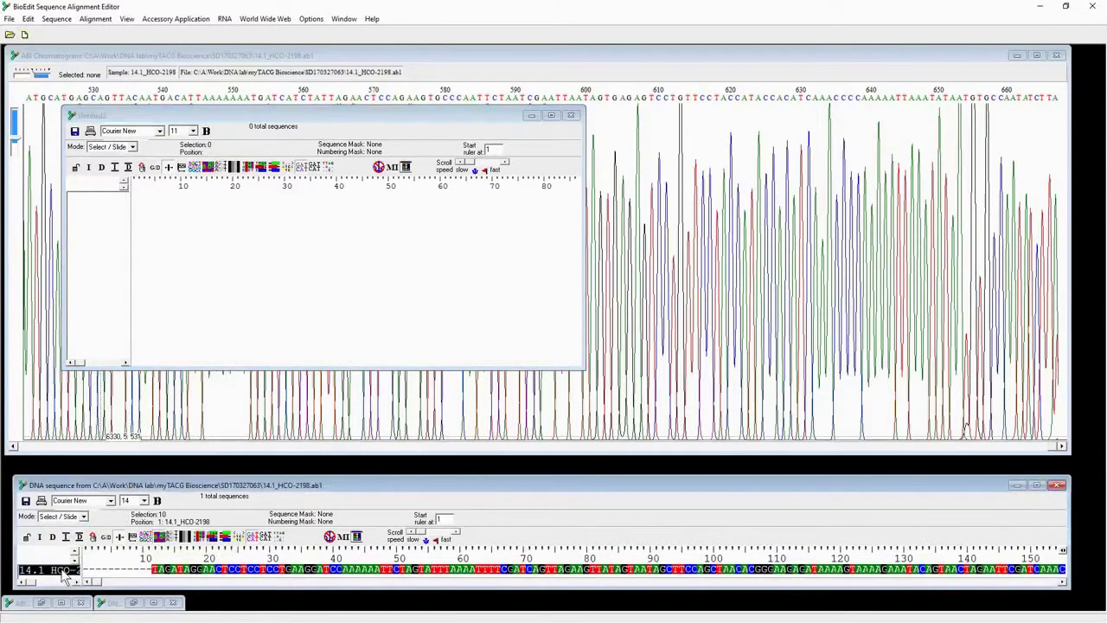
{"action": "left_click", "coordinate": [105, 261]}
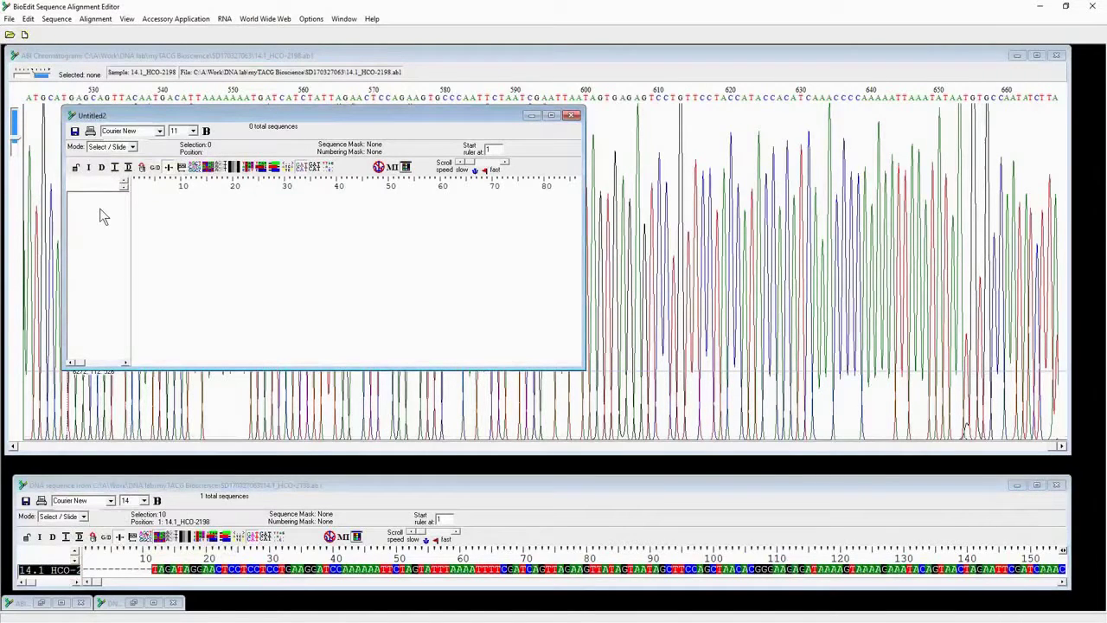
{"action": "key", "text": "ctrl+v"}
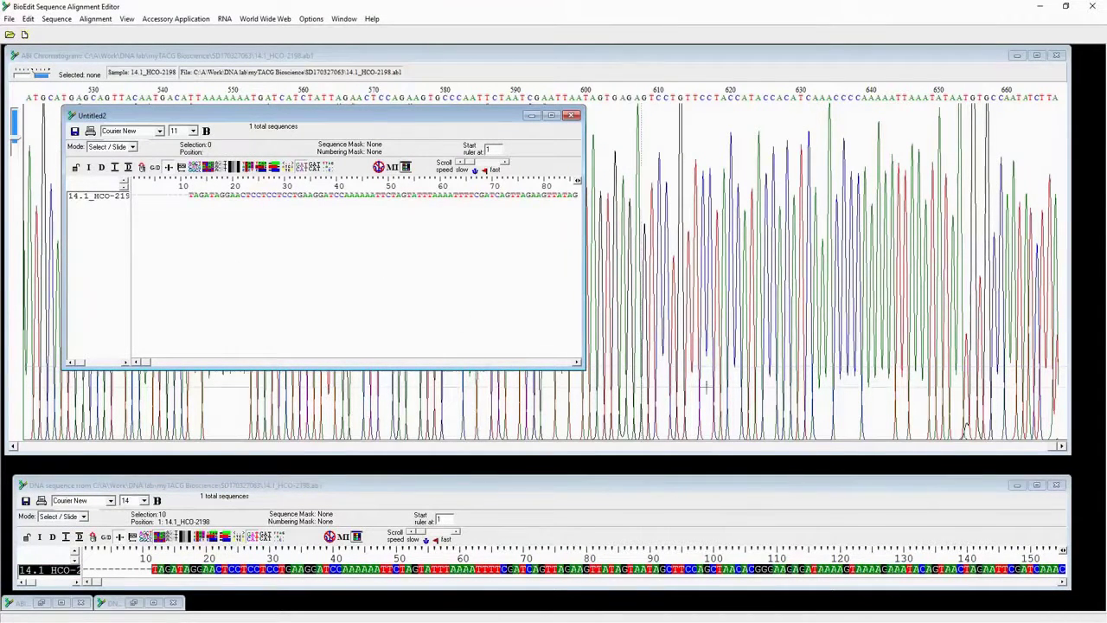
Close the HCO-2198 sequence window without saving, and minimize the new alignment and the HCO-2198 chromatogram
{"action": "left_click", "coordinate": [1056, 486]}
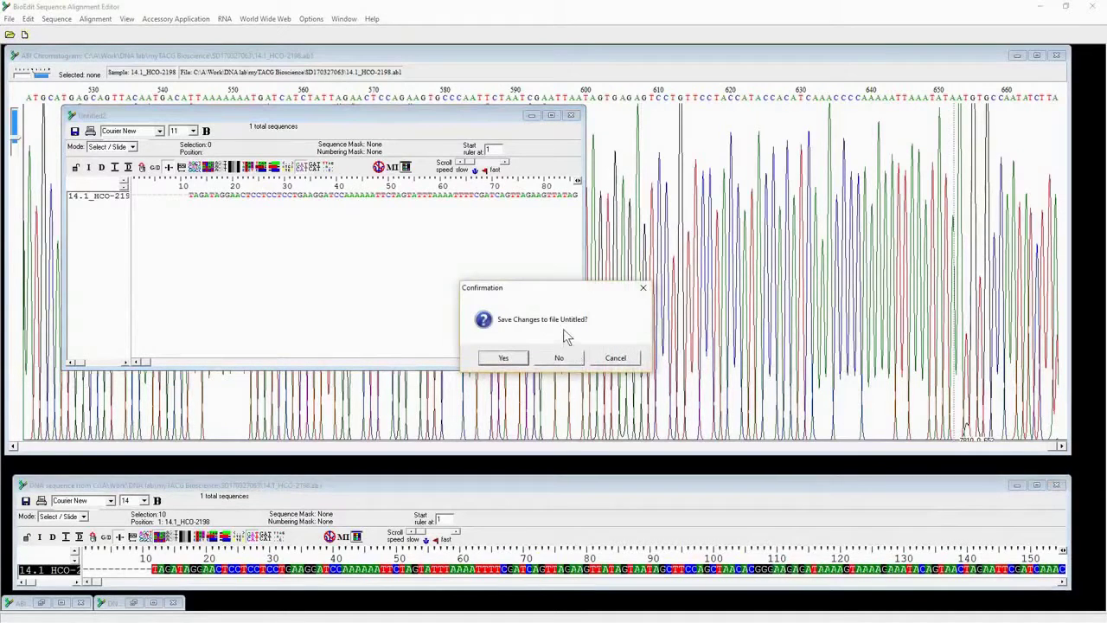
{"action": "left_click", "coordinate": [559, 358]}
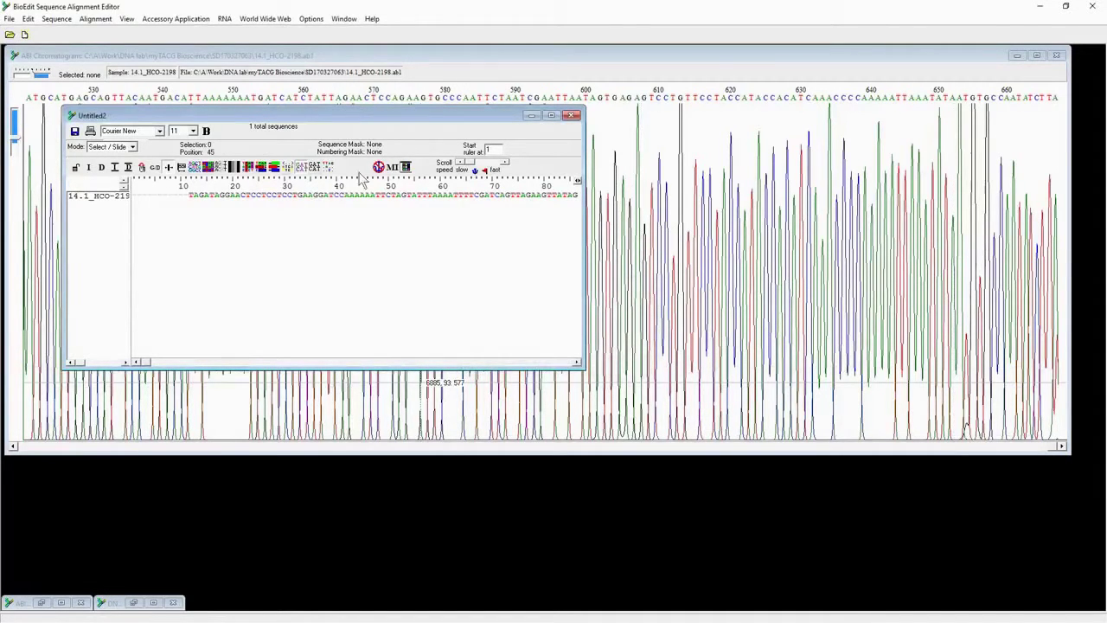
{"action": "left_click", "coordinate": [530, 118]}
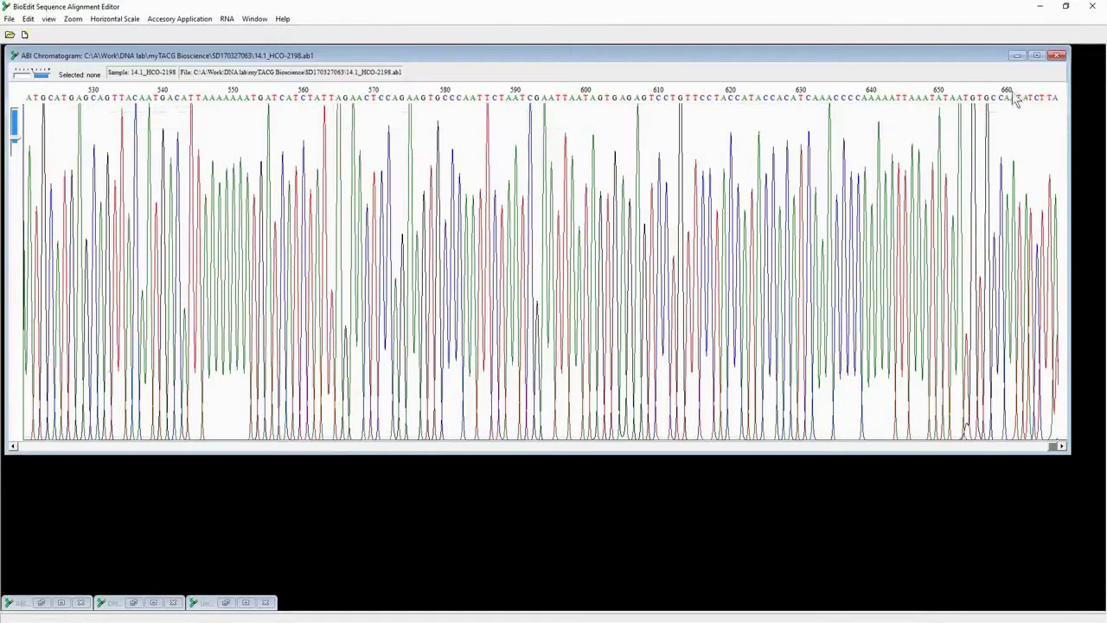
{"action": "left_click", "coordinate": [1017, 57]}
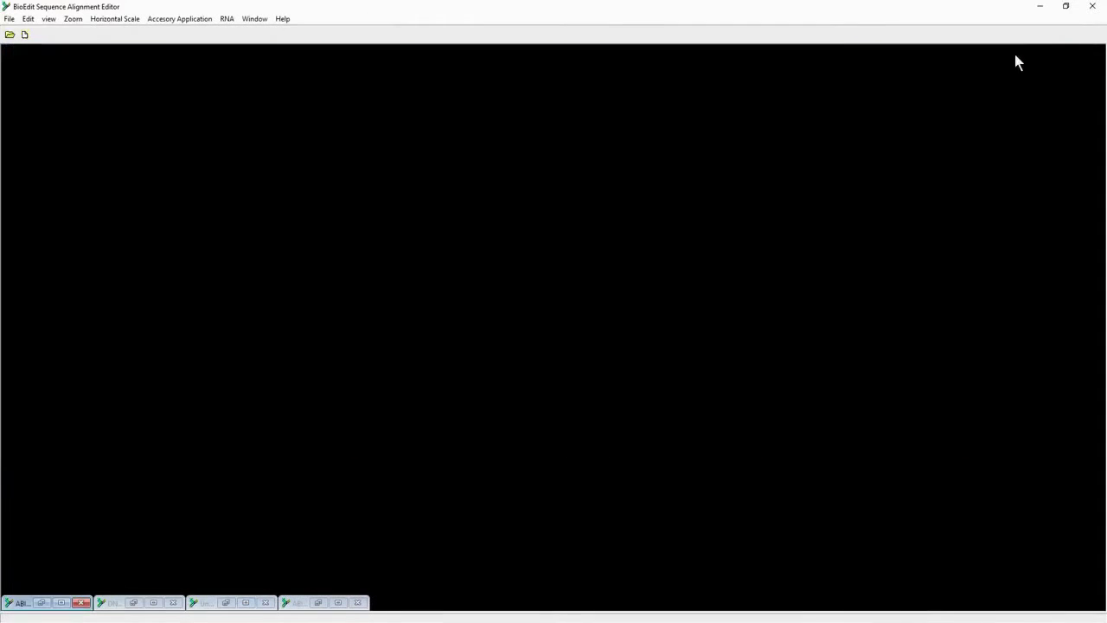
Restore the 14.1_LCO-1490 chromatogram and sequence windows, and show the sequence in back-colored view at font size 14
{"action": "left_click", "coordinate": [38, 603]}
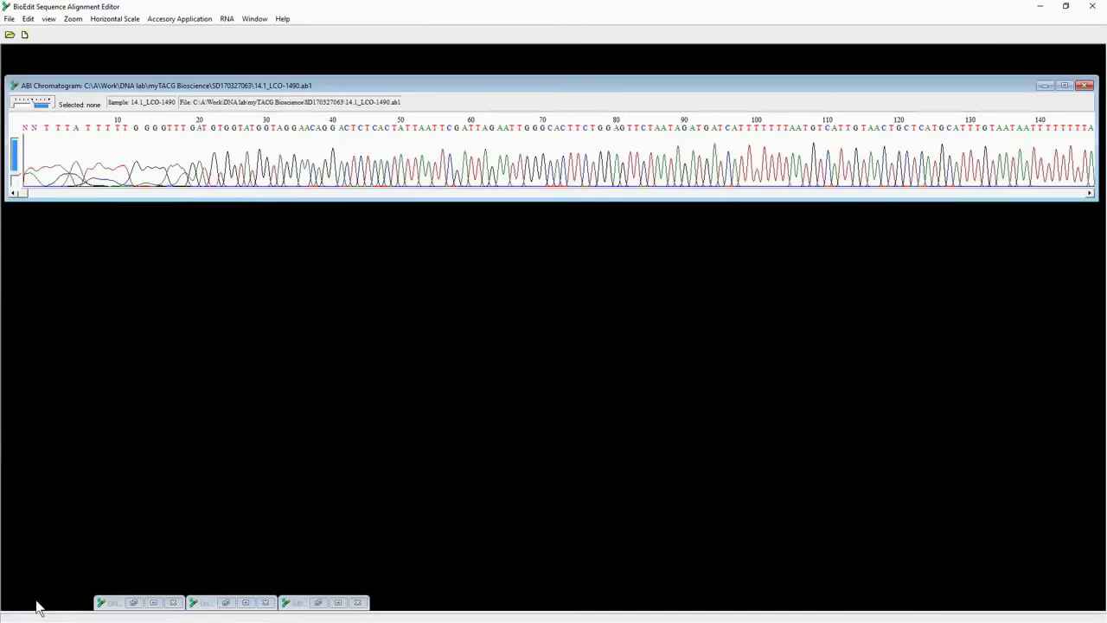
{"action": "left_click", "coordinate": [135, 603]}
{"action": "left_click_drag", "start_coordinate": [309, 354], "coordinate": [306, 211]}
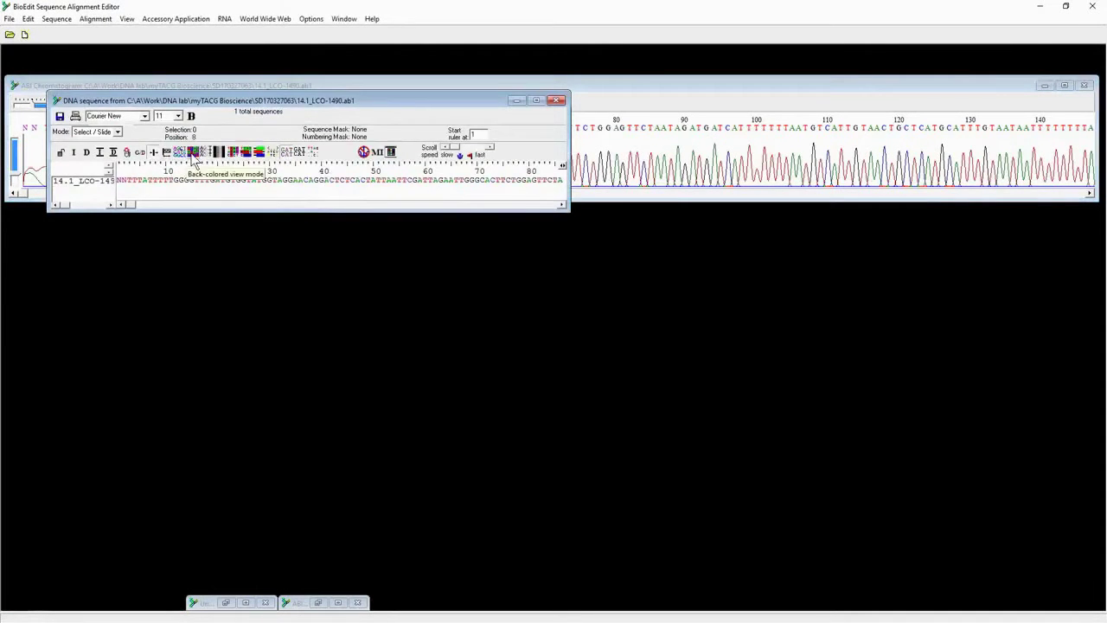
{"action": "left_click", "coordinate": [195, 162]}
{"action": "left_click", "coordinate": [178, 116]}
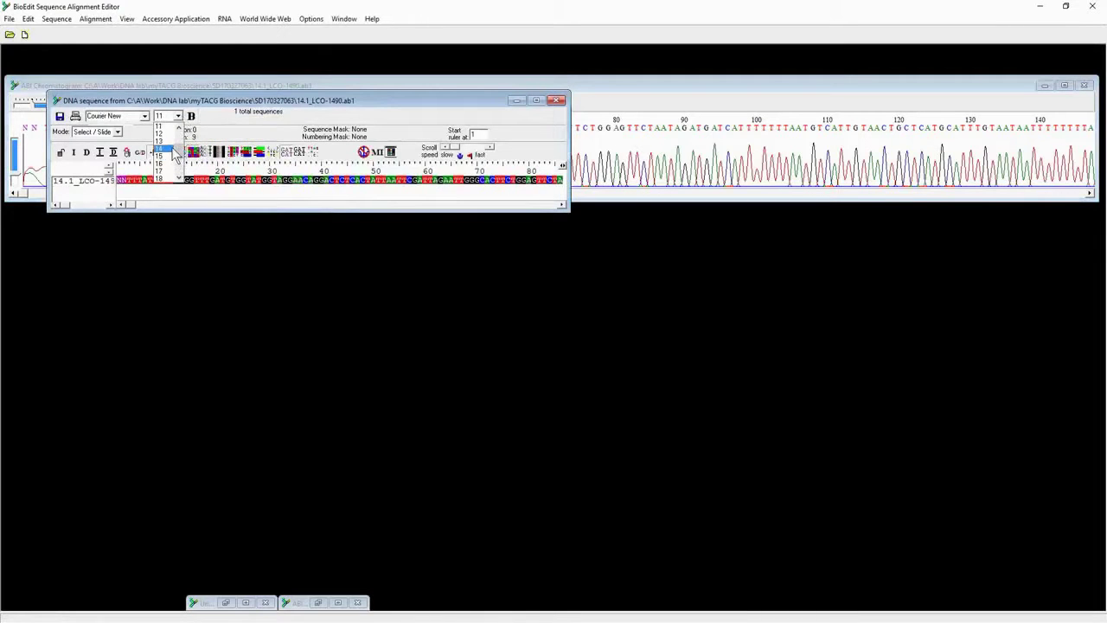
{"action": "left_click", "coordinate": [173, 149]}
Place the LCO-1490 sequence window below its chromatogram at full width and enlarge the chromatogram to fill the space above
{"action": "left_click_drag", "start_coordinate": [281, 118], "coordinate": [248, 488]}
{"action": "left_click_drag", "start_coordinate": [536, 522], "coordinate": [1100, 524]}
{"action": "left_click_drag", "start_coordinate": [1091, 196], "coordinate": [1098, 467]}
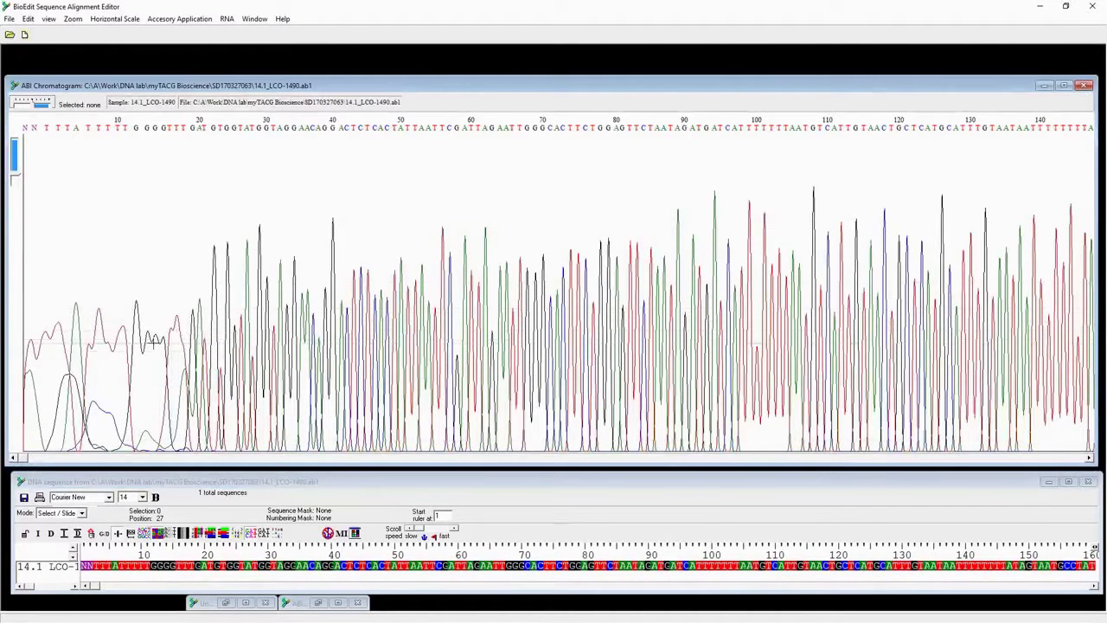
Locate where clean LCO-1490 chromatogram peaks begin, switch the sequence to Edit mode and delete its first 18 unreliable bases
{"action": "left_click_drag", "start_coordinate": [95, 372], "coordinate": [193, 389]}
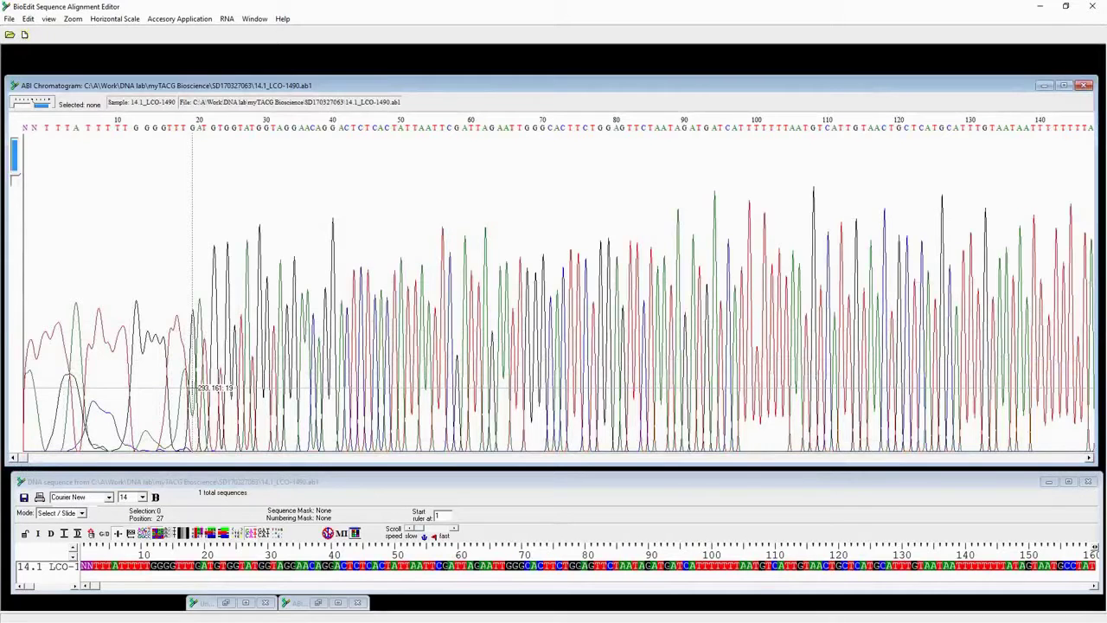
{"action": "left_click_drag", "start_coordinate": [193, 388], "coordinate": [194, 386]}
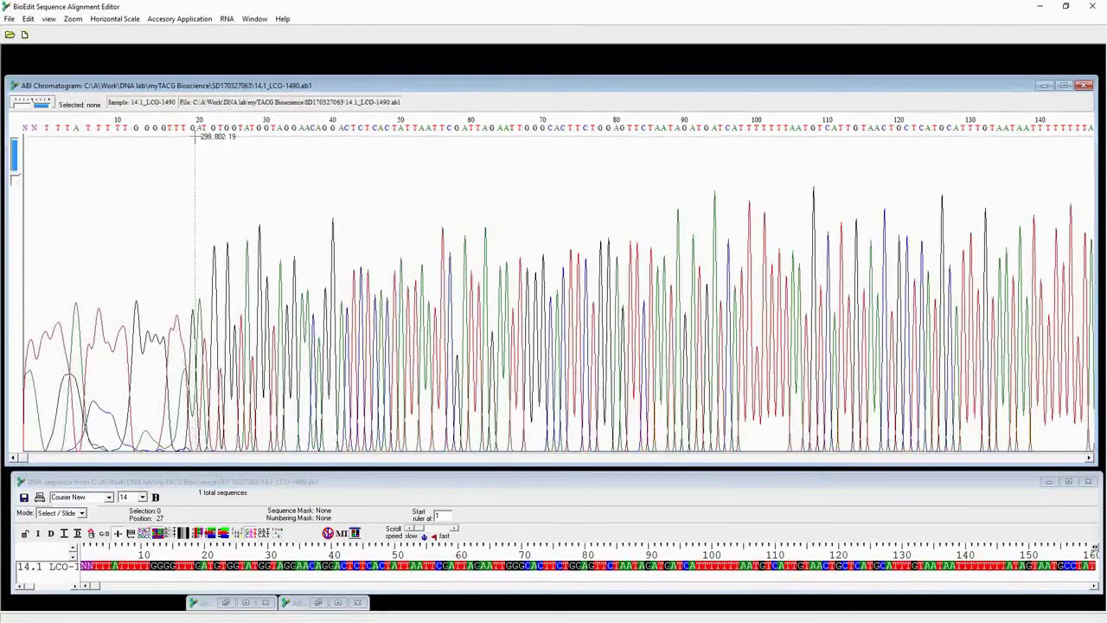
{"action": "left_click_drag", "start_coordinate": [235, 137], "coordinate": [237, 424]}
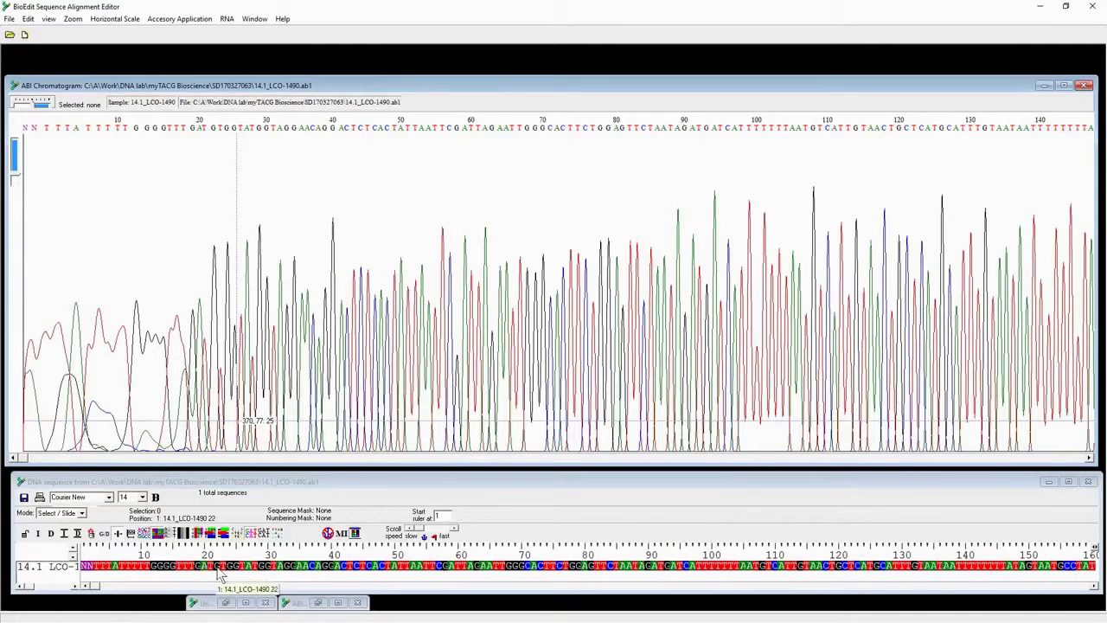
{"action": "left_click", "coordinate": [197, 567]}
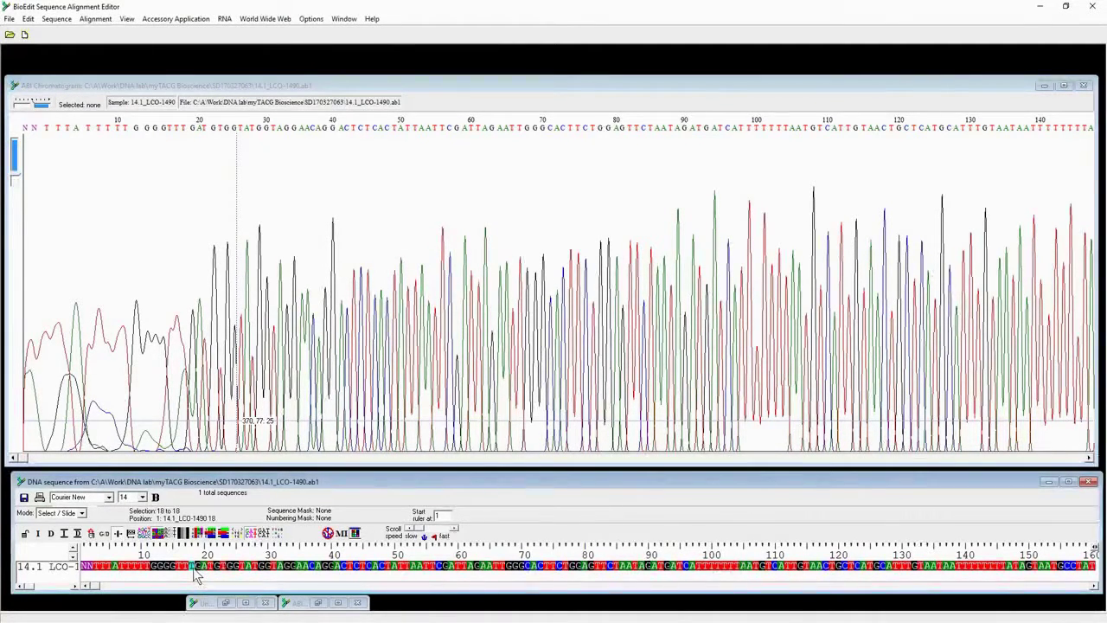
{"action": "left_click", "coordinate": [82, 513]}
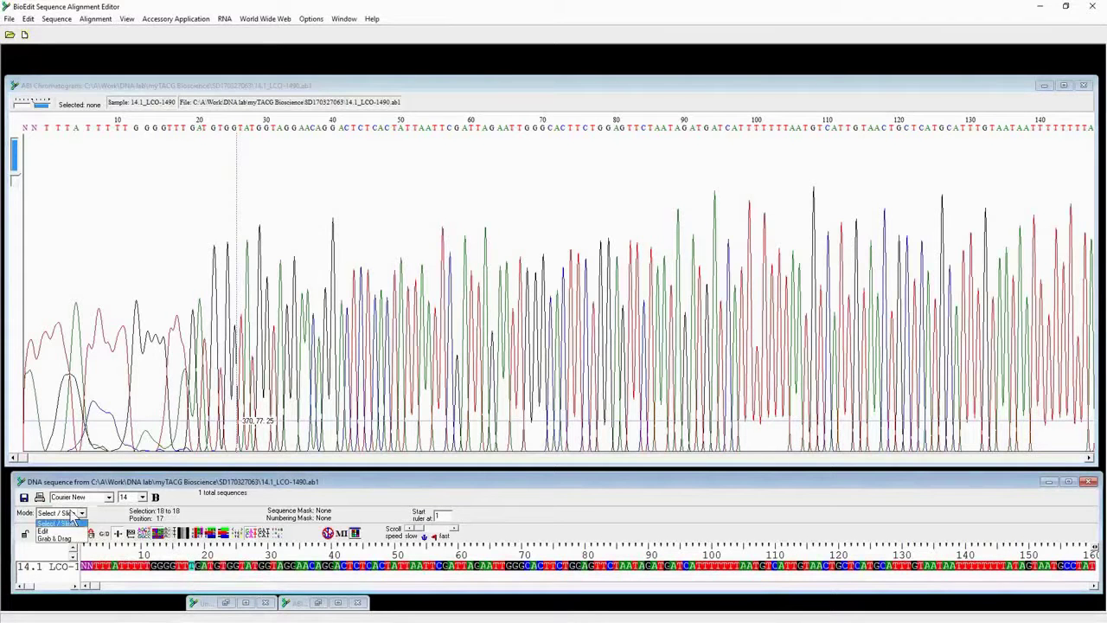
{"action": "left_click", "coordinate": [68, 530]}
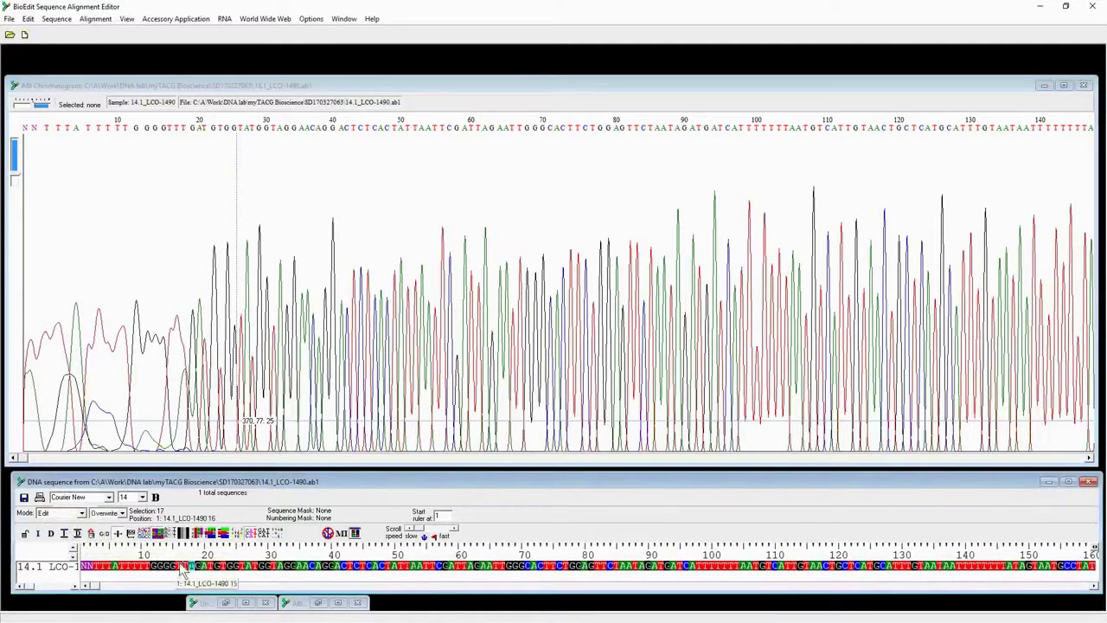
{"action": "left_click", "coordinate": [198, 566]}
{"action": "key", "text": "BackSpace"}
{"action": "key", "text": "BackSpace"}
{"action": "key", "text": "BackSpace"}
{"action": "key", "text": "BackSpace"}
{"action": "key", "text": "BackSpace"}
{"action": "key", "text": "BackSpace"}
{"action": "key", "text": "BackSpace"}
{"action": "key", "text": "BackSpace"}
{"action": "key", "text": "BackSpace"}
{"action": "key", "text": "BackSpace"}
{"action": "key", "text": "BackSpace"}
{"action": "key", "text": "BackSpace"}
{"action": "key", "text": "BackSpace"}
{"action": "key", "text": "BackSpace"}
{"action": "key", "text": "BackSpace"}
{"action": "key", "text": "BackSpace"}
{"action": "key", "text": "BackSpace"}
{"action": "key", "text": "BackSpace"}
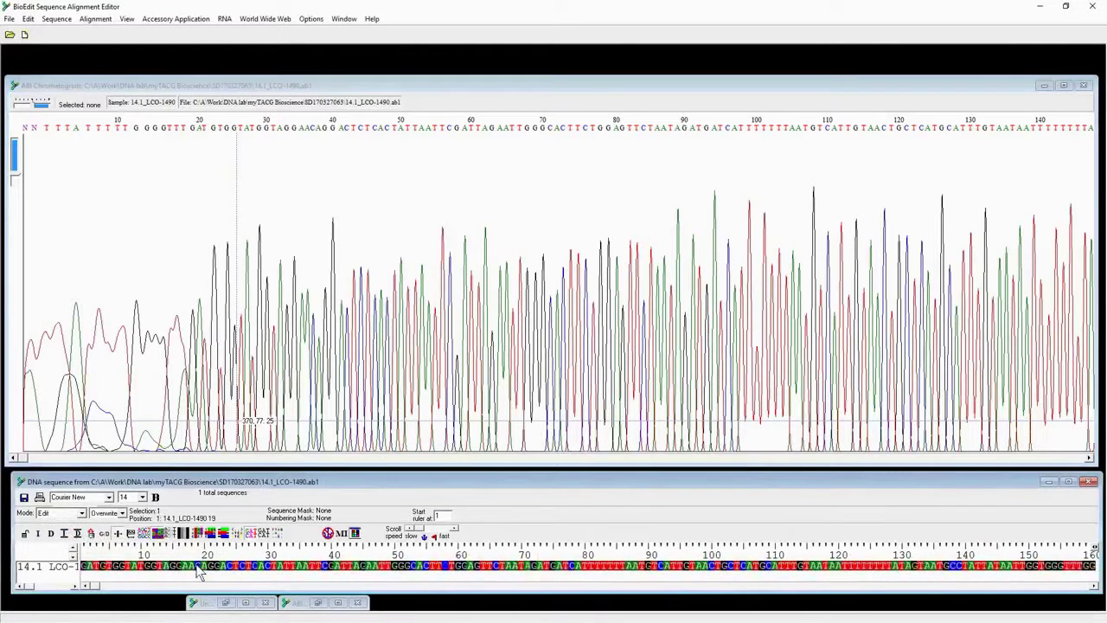
{"action": "type", "text": "----"}
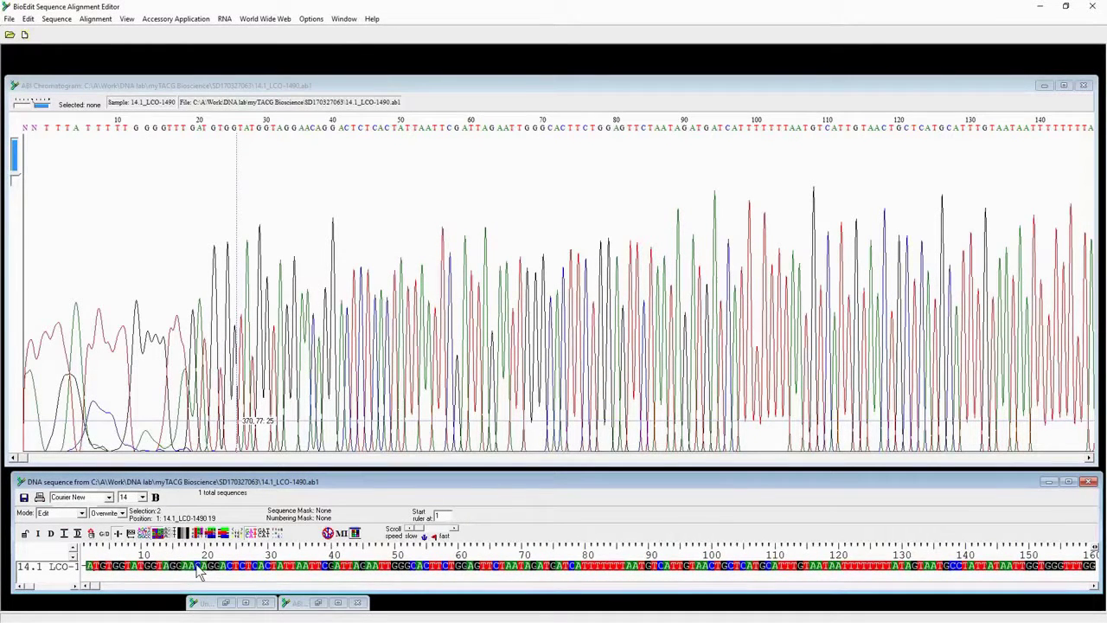
{"action": "key", "text": "BackSpace"}
{"action": "left_click", "coordinate": [112, 566]}
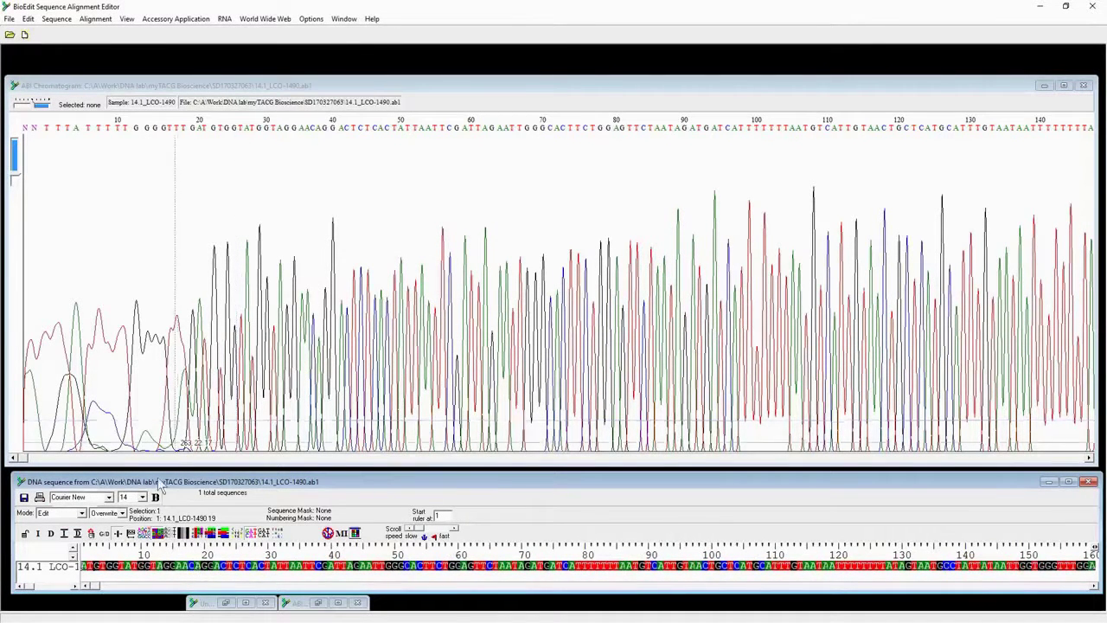
Switch editing from Overwrite to Insert, restore the leading G of the LCO-1490 sequence and insert 19 gap dashes before it
{"action": "left_click", "coordinate": [123, 513]}
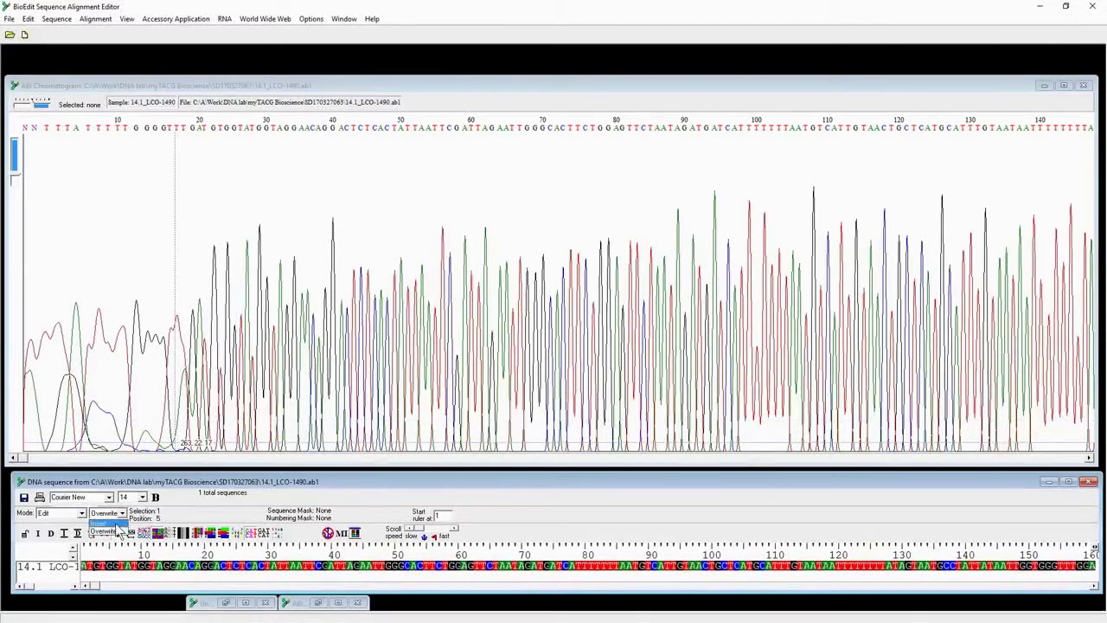
{"action": "left_click", "coordinate": [112, 523]}
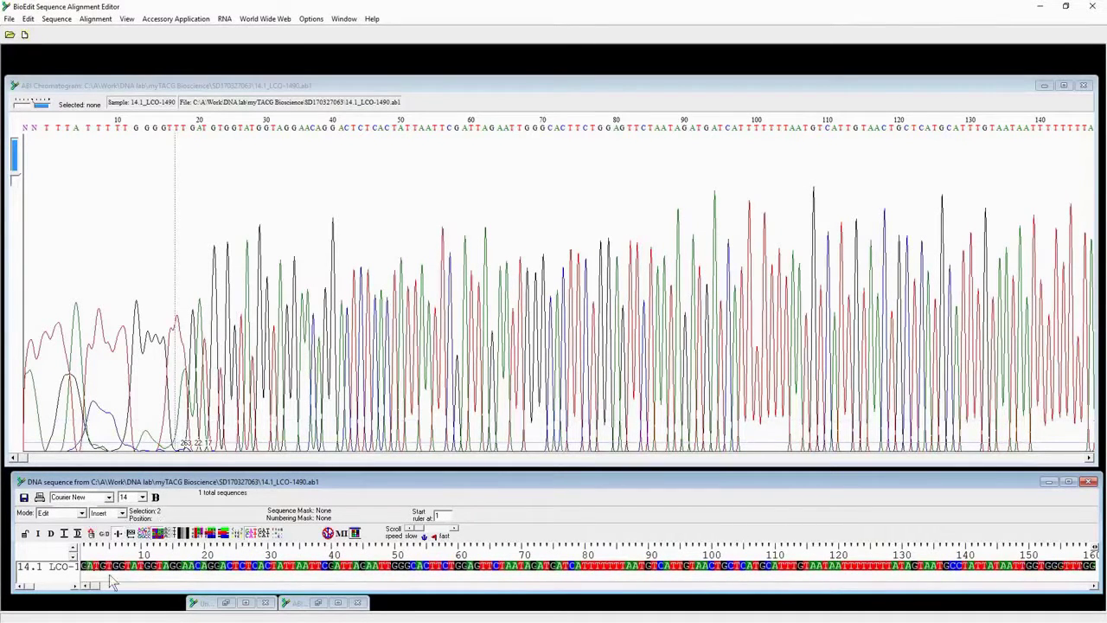
{"action": "left_click", "coordinate": [84, 568]}
{"action": "type", "text": "----------"}
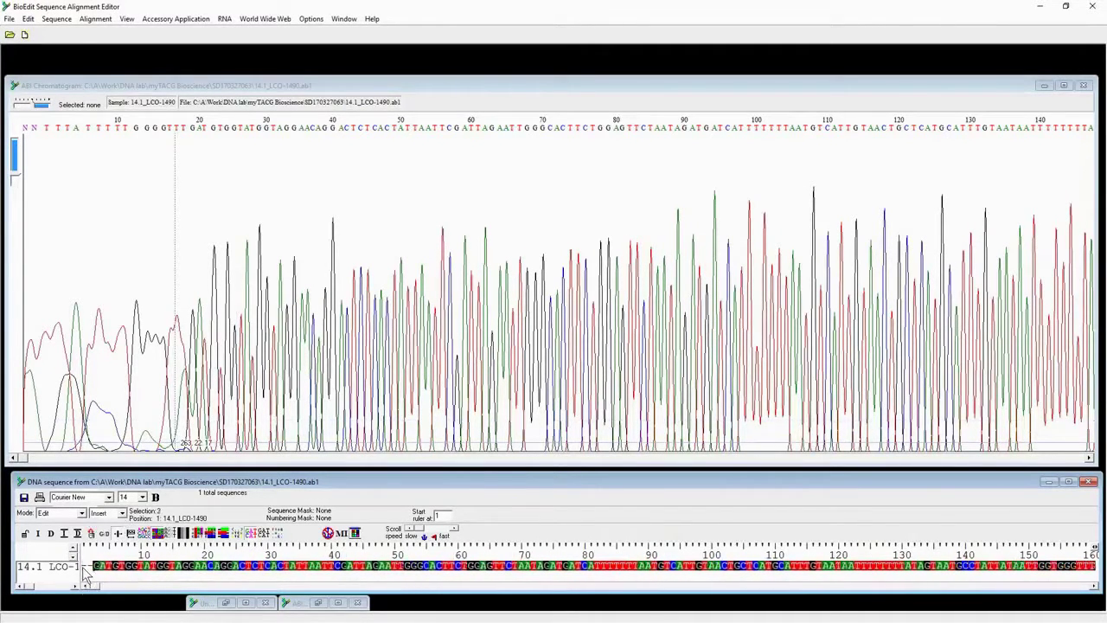
{"action": "type", "text": "---------"}
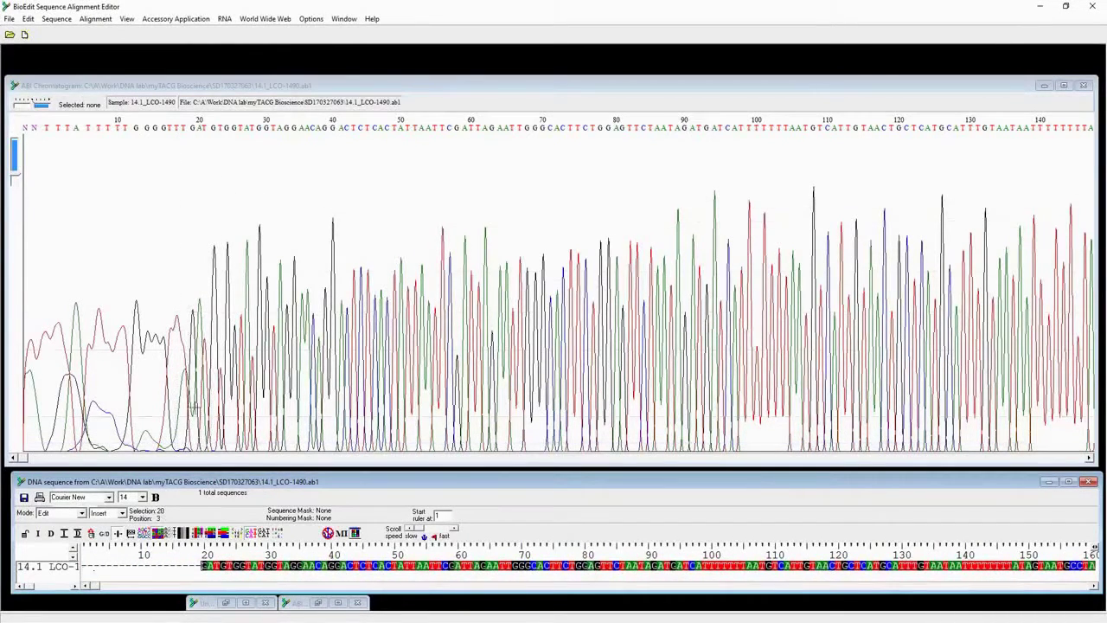
Examine the rest of the 14.1_LCO-1490 chromatogram peaks through to the end of the read
{"action": "mouse_move", "coordinate": [23, 458]}
{"action": "left_mouse_down"}
{"action": "mouse_move", "coordinate": [246, 478]}
{"action": "mouse_move", "coordinate": [316, 462]}
{"action": "left_mouse_up"}
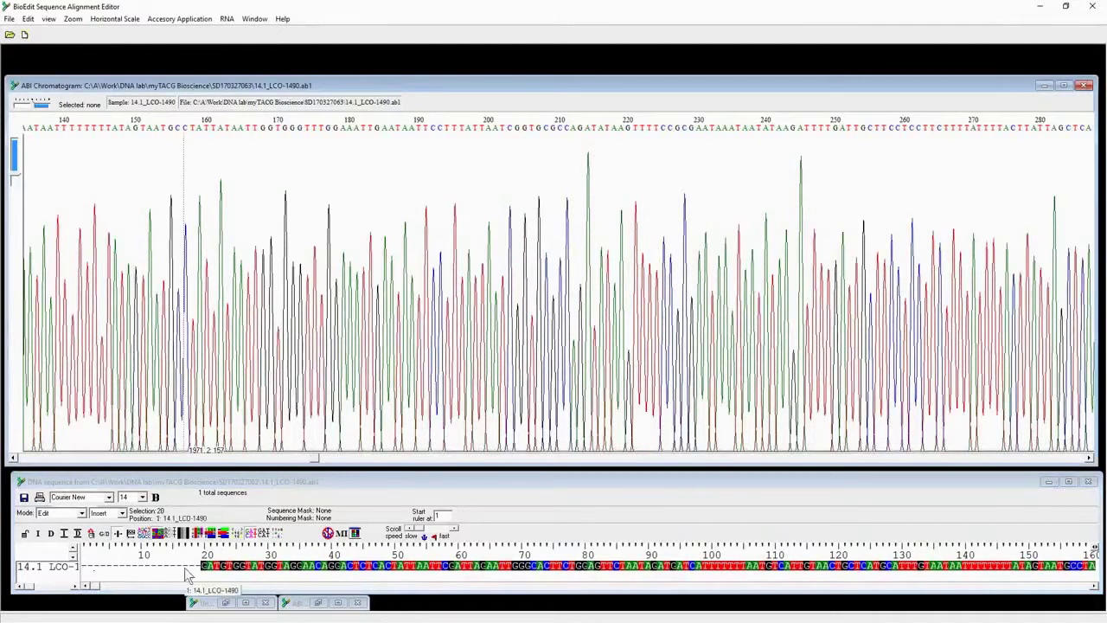
{"action": "left_click_drag", "start_coordinate": [319, 459], "coordinate": [474, 487]}
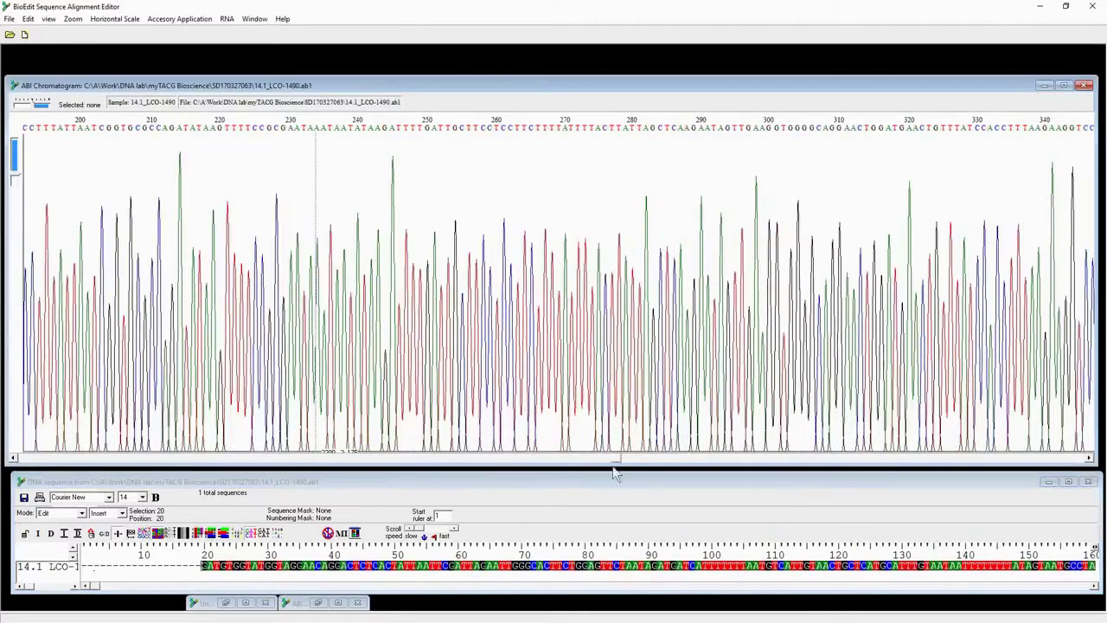
{"action": "left_click_drag", "start_coordinate": [678, 481], "coordinate": [1091, 467]}
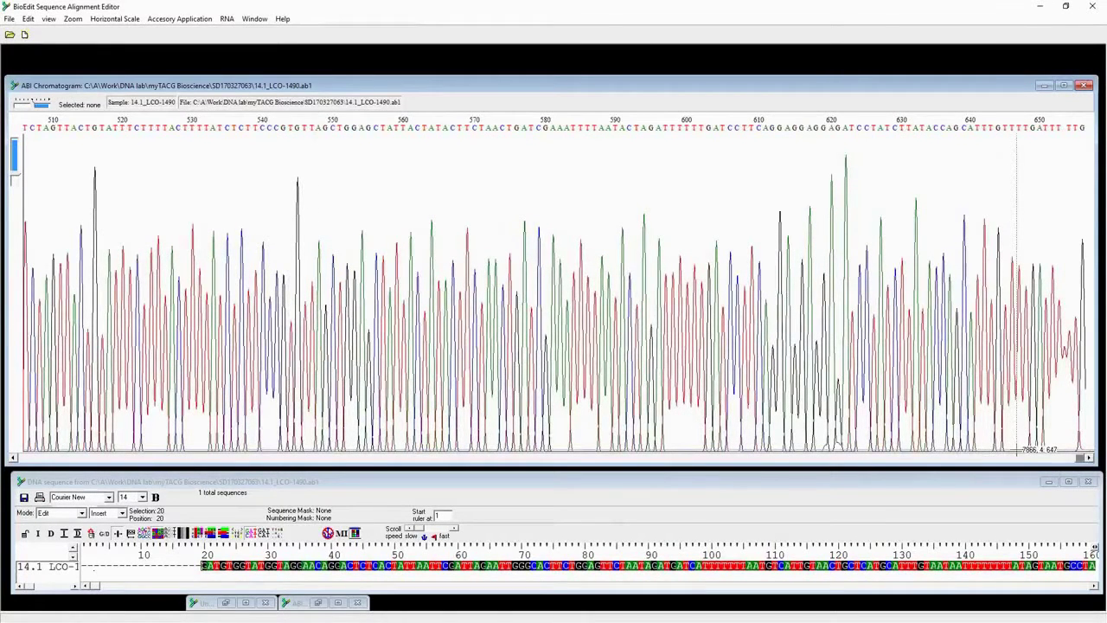
Switch the LCO-1490 sequence to Select / Slide mode, copy it into the Untitled2 alignment with HCO-2198, and close its sequence window
{"action": "left_click", "coordinate": [554, 481]}
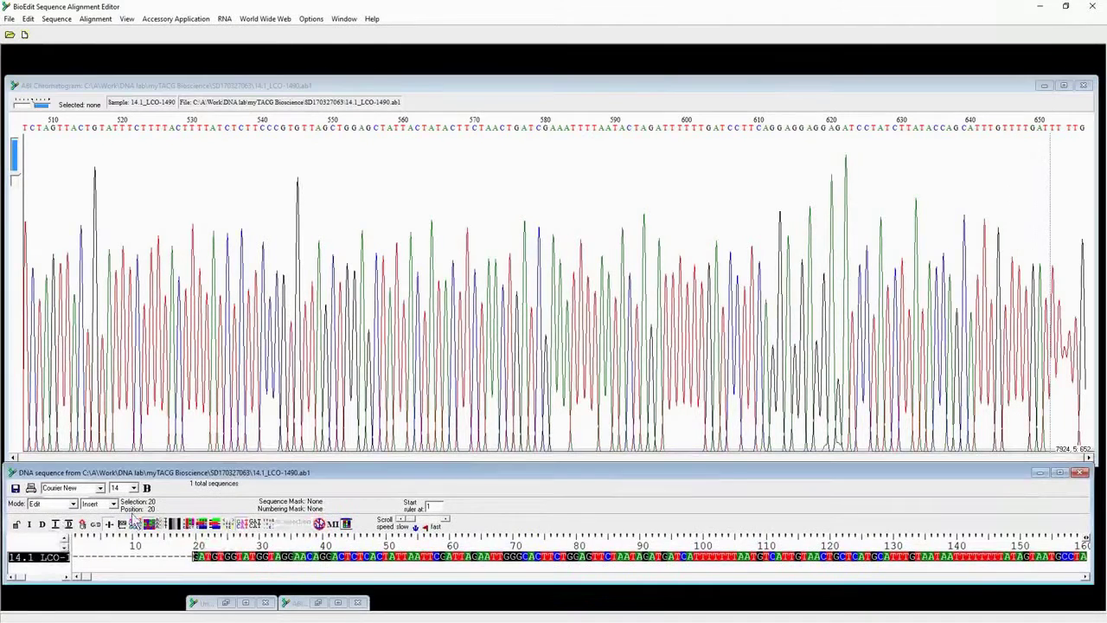
{"action": "left_click", "coordinate": [73, 503]}
{"action": "left_click", "coordinate": [52, 515]}
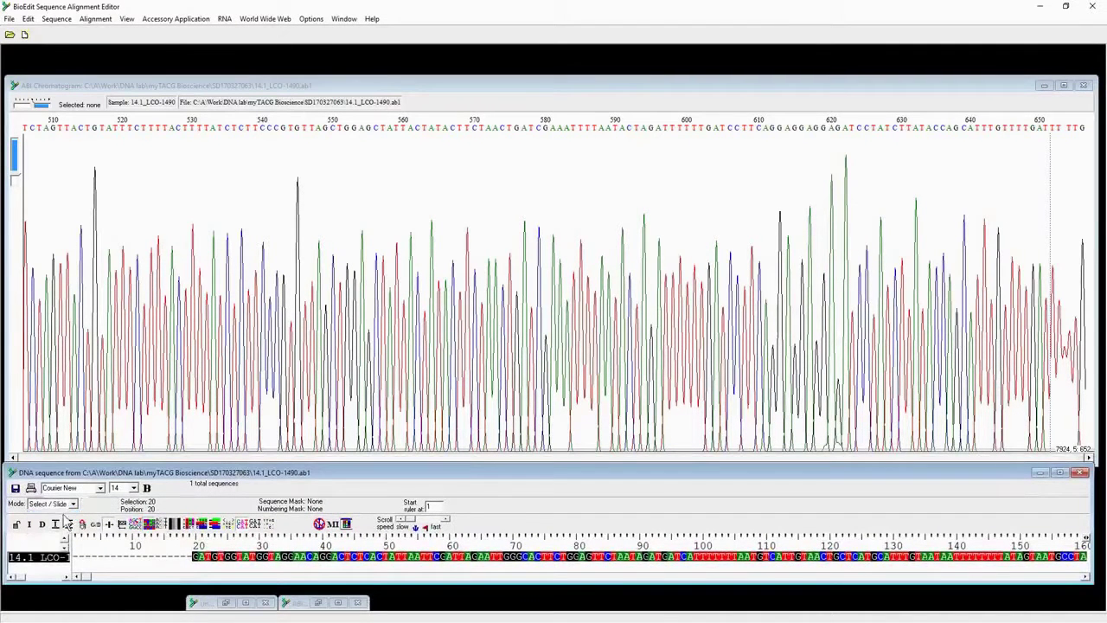
{"action": "left_click", "coordinate": [52, 557]}
{"action": "left_click", "coordinate": [226, 602]}
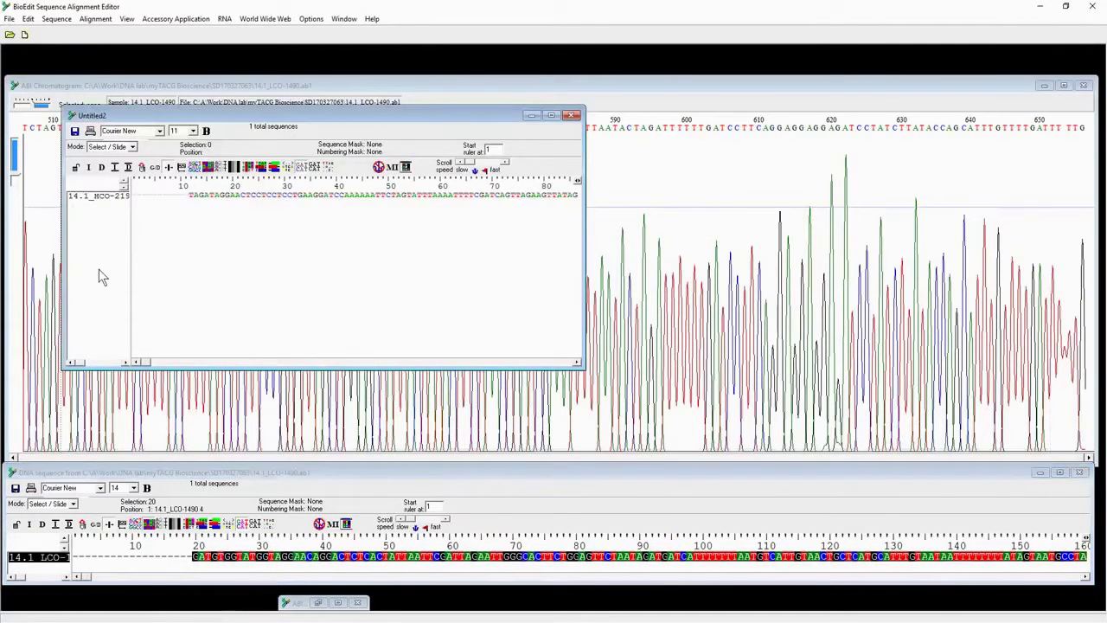
{"action": "key", "text": "ctrl+v"}
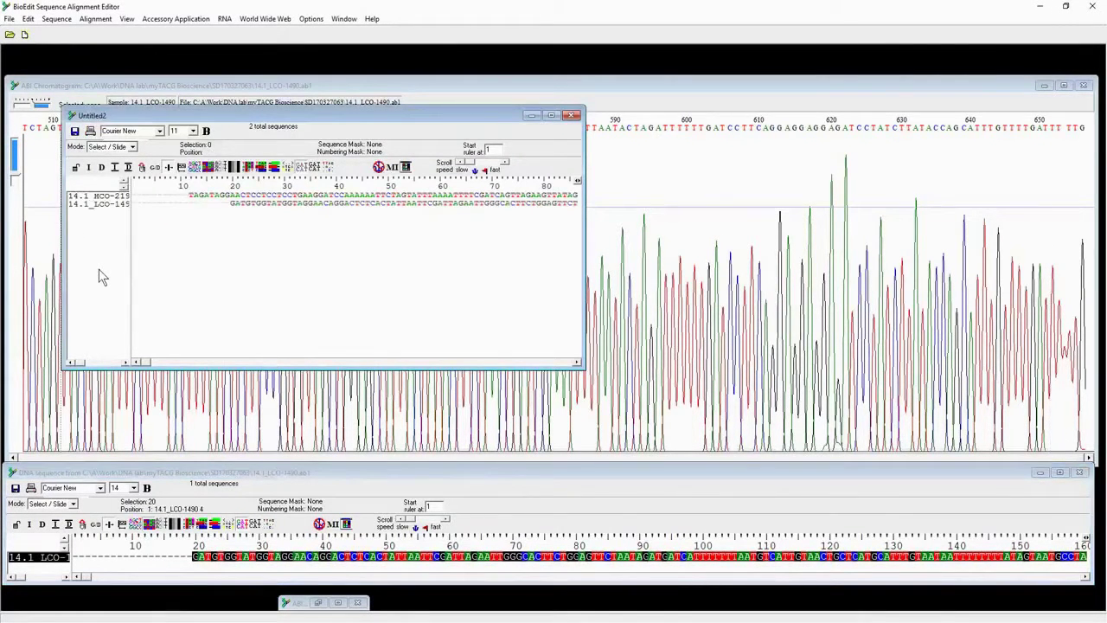
{"action": "left_click", "coordinate": [1079, 472]}
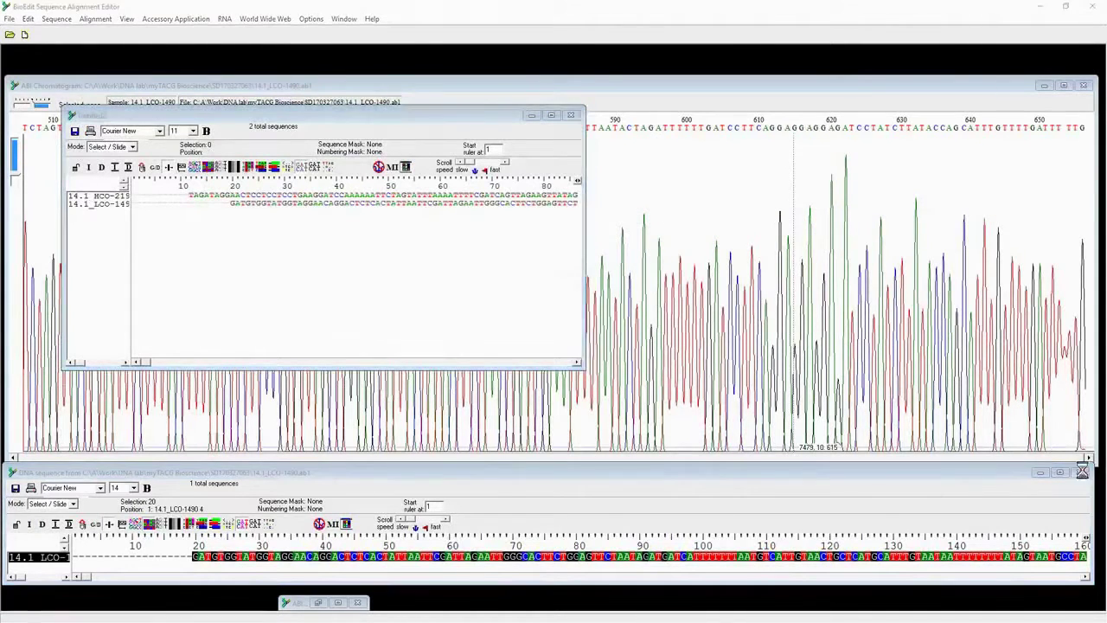
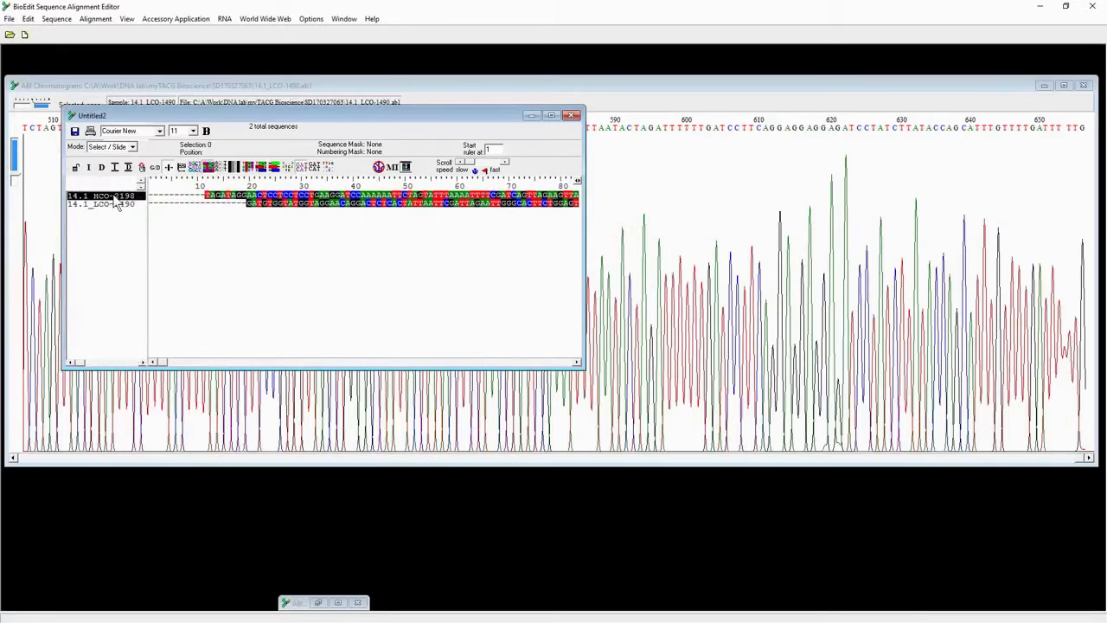
Reverse complement the 14.1 HCO-2198 sequence in the Untitled2 alignment
{"action": "left_click", "coordinate": [70, 23]}
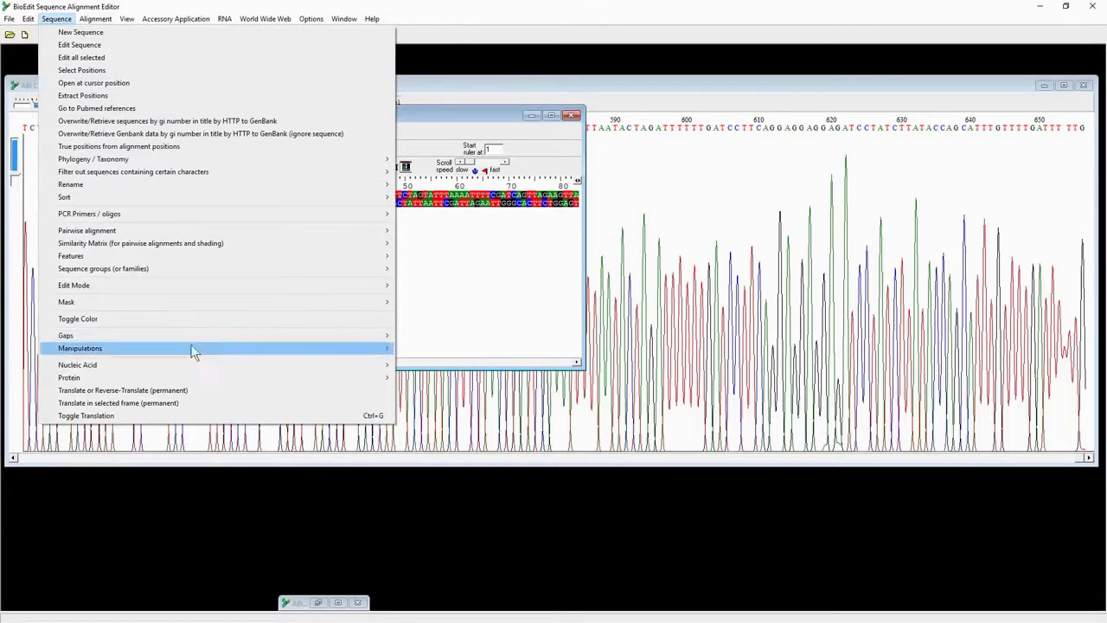
{"action": "mouse_move", "coordinate": [195, 368]}
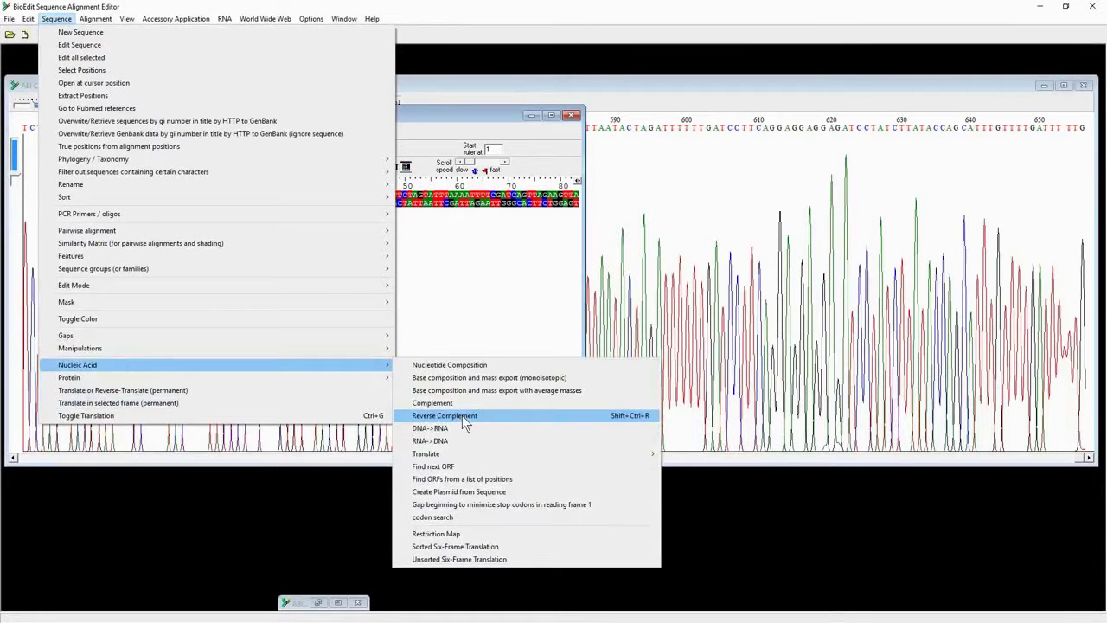
{"action": "left_click", "coordinate": [462, 415]}
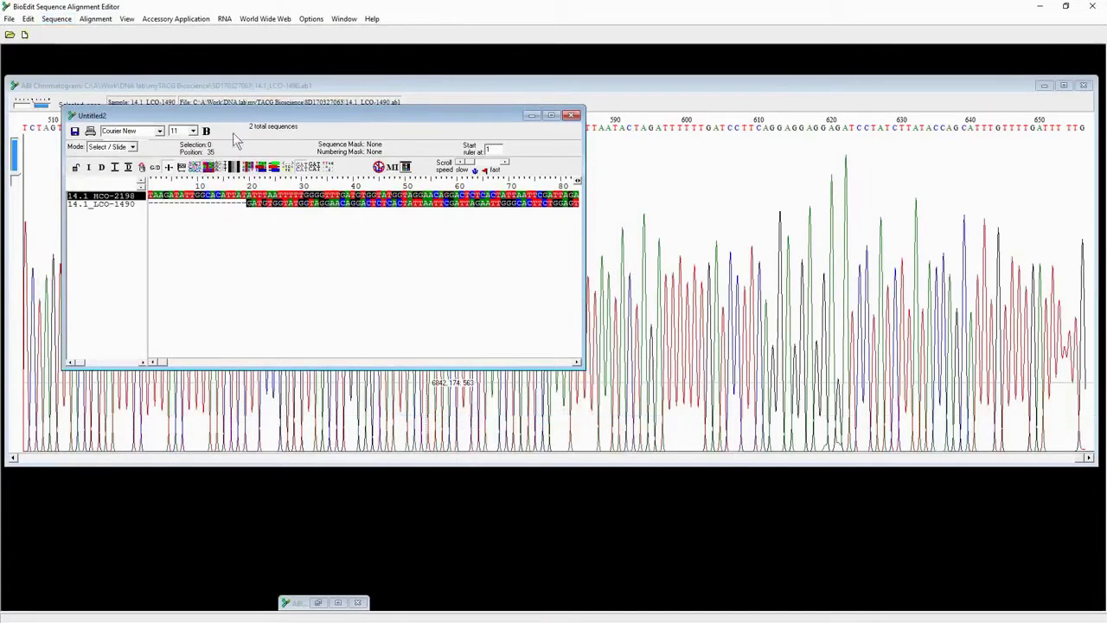
Reduce the height of the Untitled2 alignment window and widen it to show more bases of both sequences
{"action": "left_click_drag", "start_coordinate": [461, 110], "coordinate": [464, 135]}
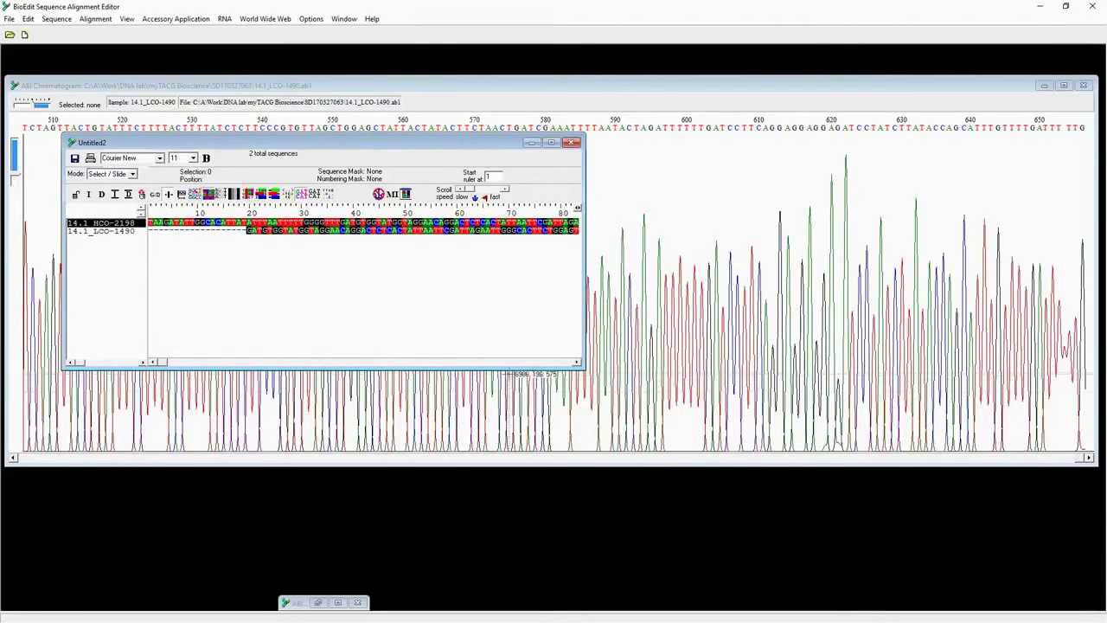
{"action": "left_click_drag", "start_coordinate": [510, 370], "coordinate": [510, 273]}
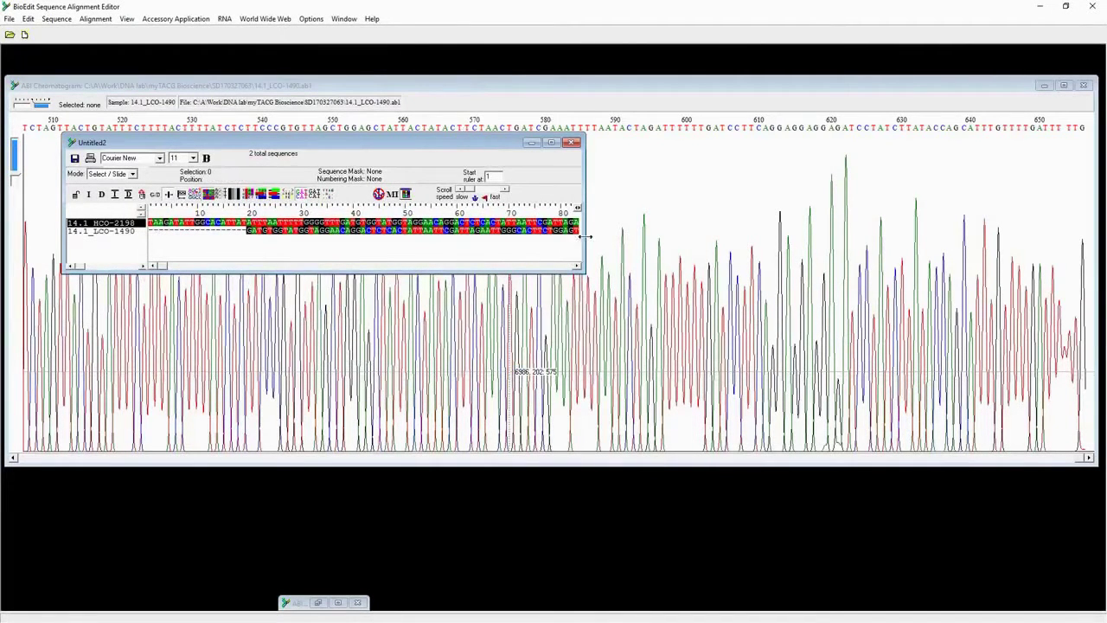
{"action": "left_click_drag", "start_coordinate": [584, 251], "coordinate": [1012, 251]}
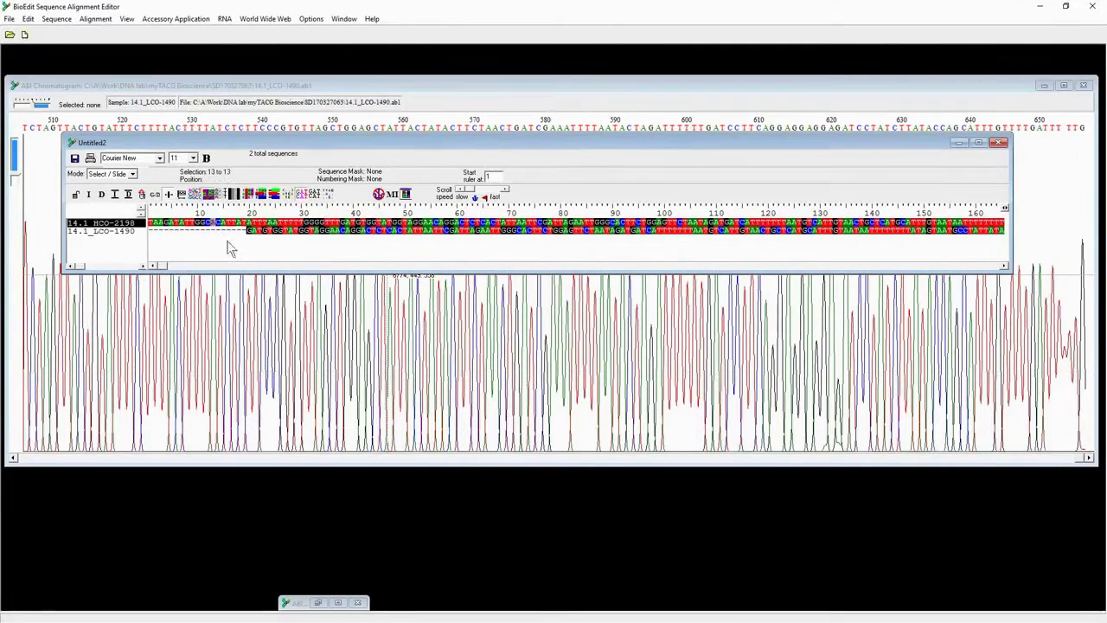
Set the alignment to Edit mode with Insert and add 18 gaps at the start of LCO-1490 to line it up with HCO-2198
{"action": "left_click", "coordinate": [121, 174]}
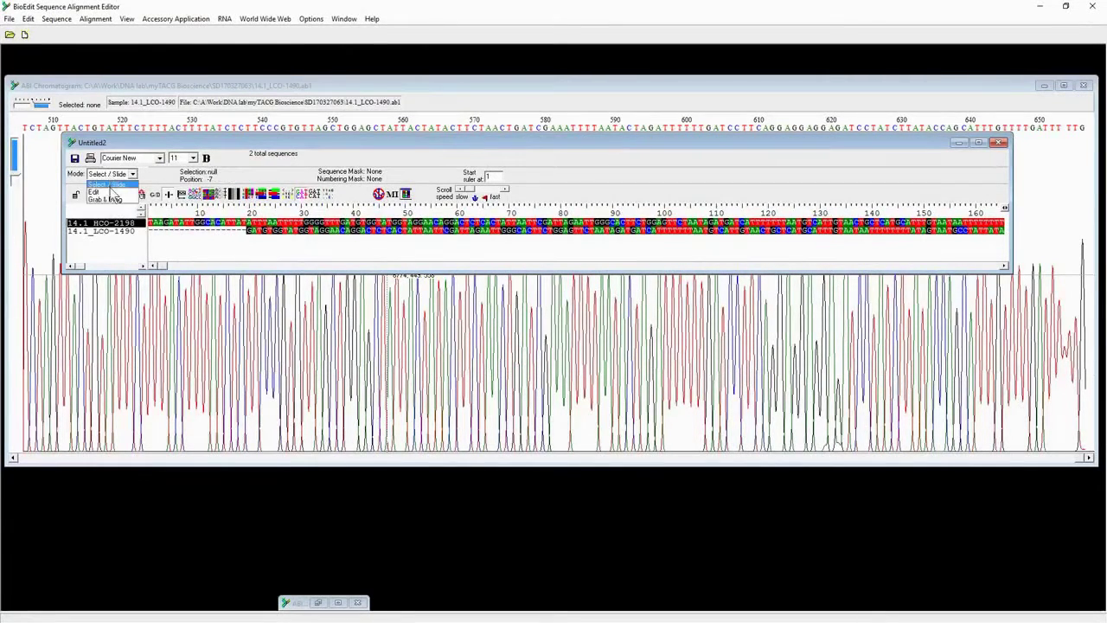
{"action": "left_click", "coordinate": [108, 192]}
{"action": "left_click", "coordinate": [163, 174]}
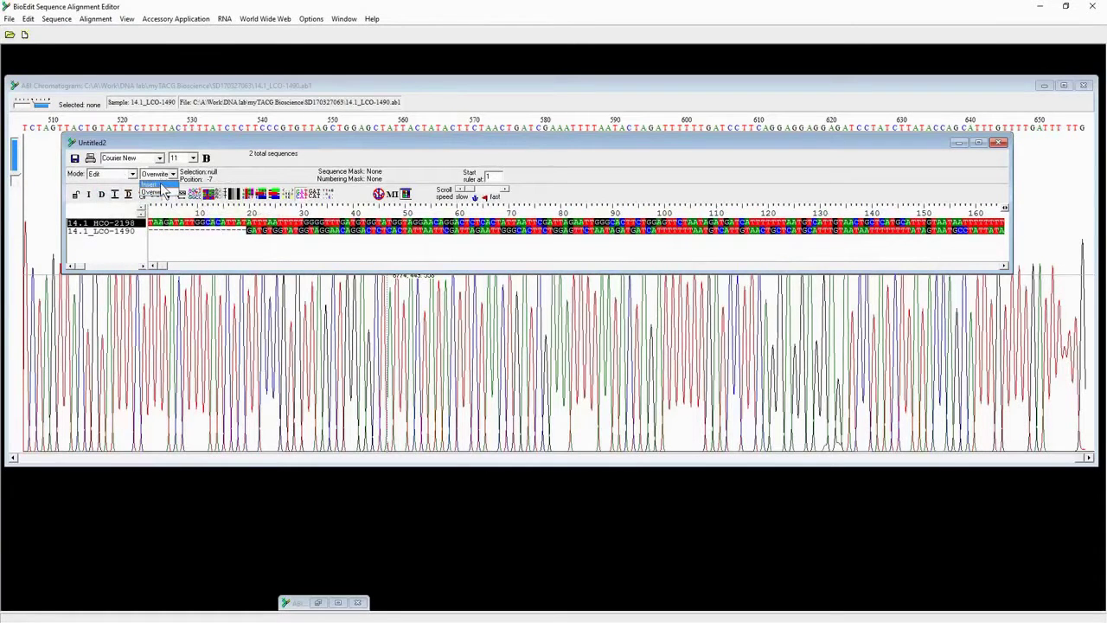
{"action": "left_click", "coordinate": [164, 185]}
{"action": "mouse_move", "coordinate": [168, 267]}
{"action": "left_mouse_down"}
{"action": "mouse_move", "coordinate": [359, 283]}
{"action": "mouse_move", "coordinate": [166, 286]}
{"action": "left_mouse_up"}
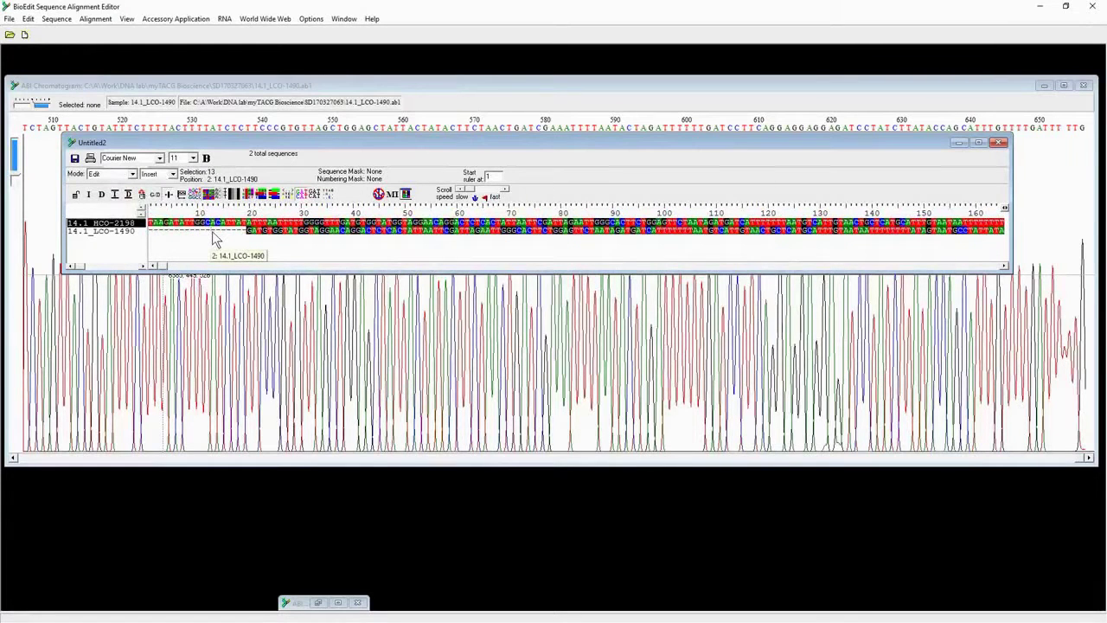
{"action": "key", "text": "space"}
{"action": "key", "text": "space"}
{"action": "key", "text": "space"}
{"action": "key", "text": "space"}
{"action": "key", "text": "space"}
{"action": "key", "text": "space"}
{"action": "key", "text": "space"}
{"action": "key", "text": "space"}
{"action": "key", "text": "space"}
{"action": "key", "text": "space"}
{"action": "key", "text": "space"}
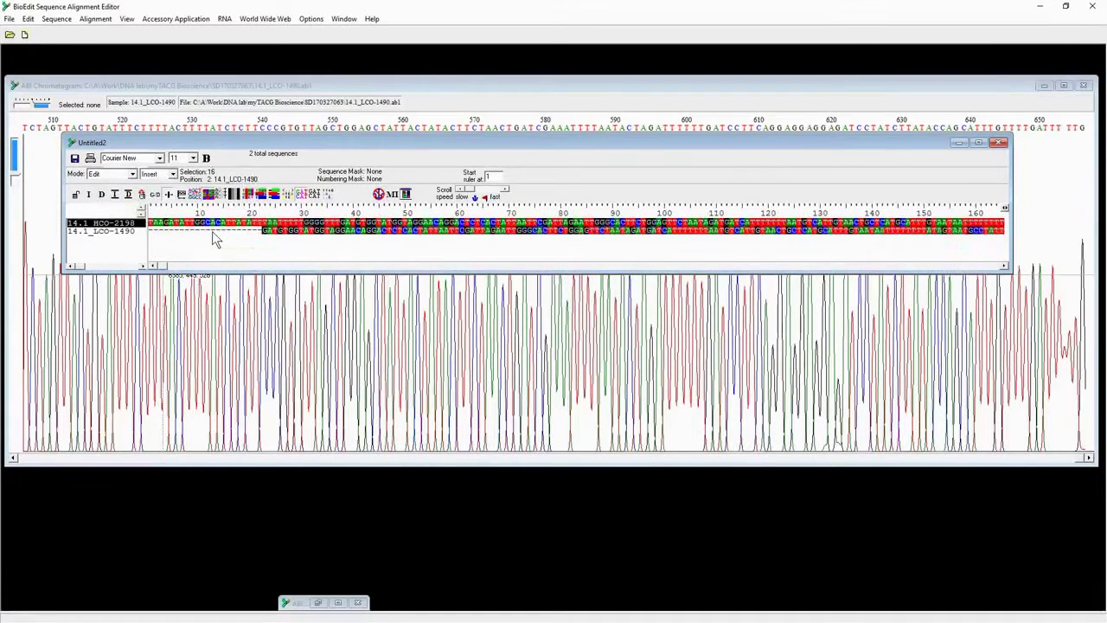
{"action": "key", "text": "space"}
{"action": "key", "text": "space"}
{"action": "key", "text": "space"}
{"action": "key", "text": "space"}
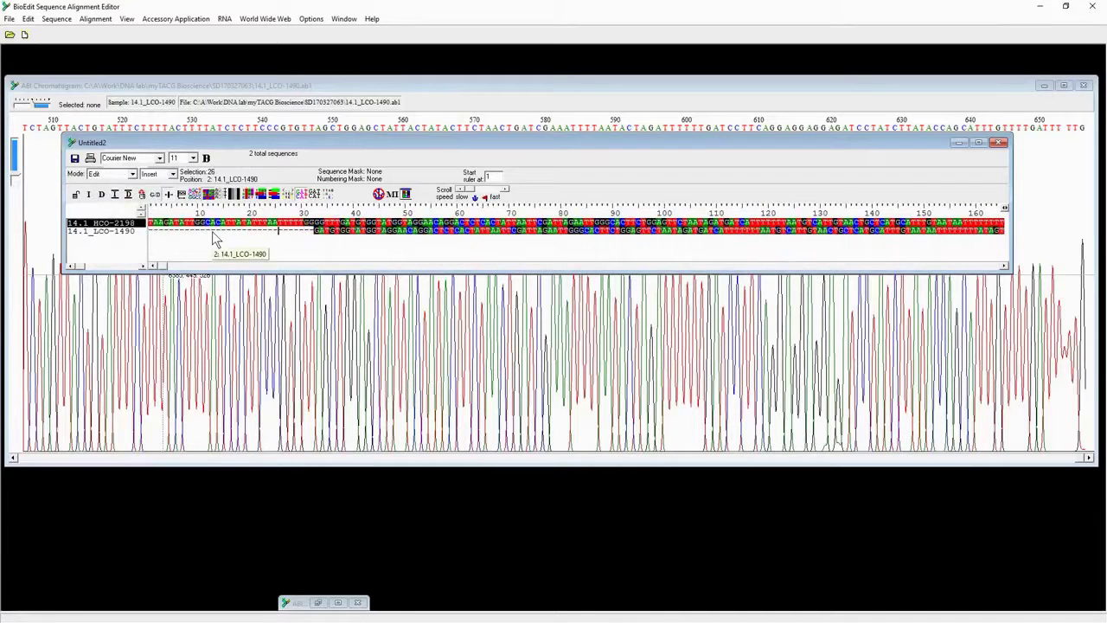
{"action": "key", "text": "space"}
{"action": "key", "text": "space"}
{"action": "key", "text": "space"}
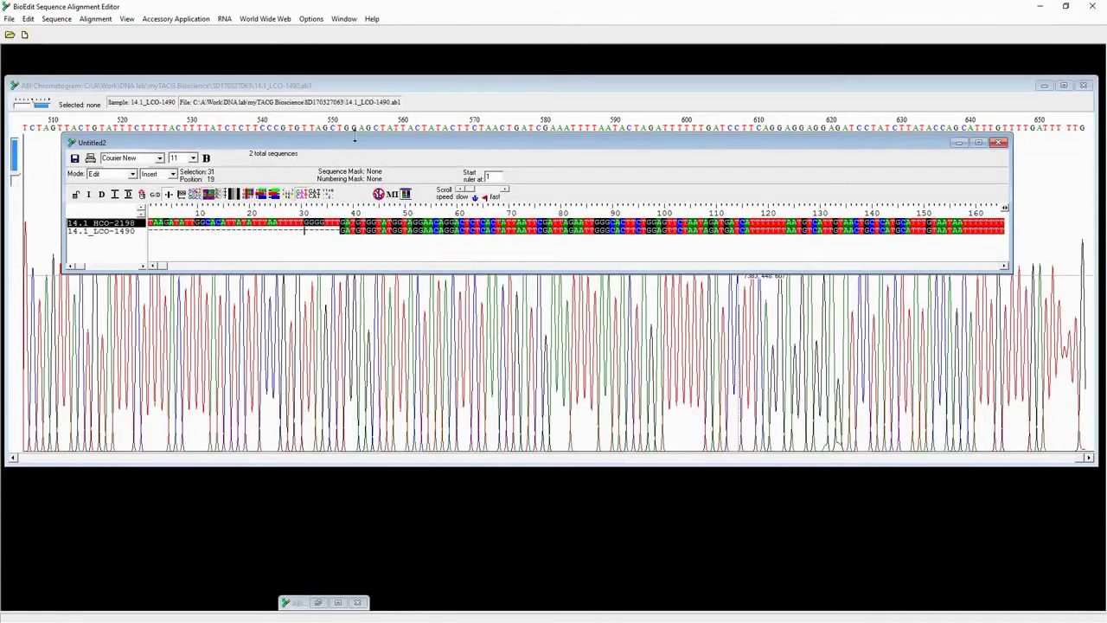
Shade identical positions at the 100% threshold to locate where the two sequences stop matching, and restore the solid nucleotide colours
{"action": "left_click_drag", "start_coordinate": [354, 149], "coordinate": [330, 181]}
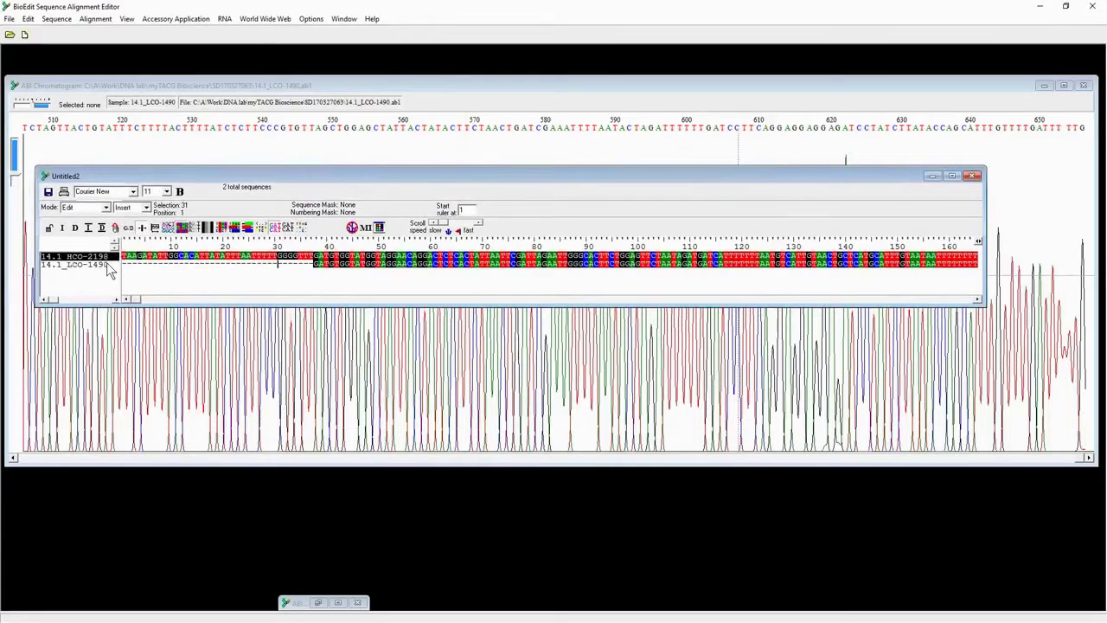
{"action": "left_click", "coordinate": [278, 264]}
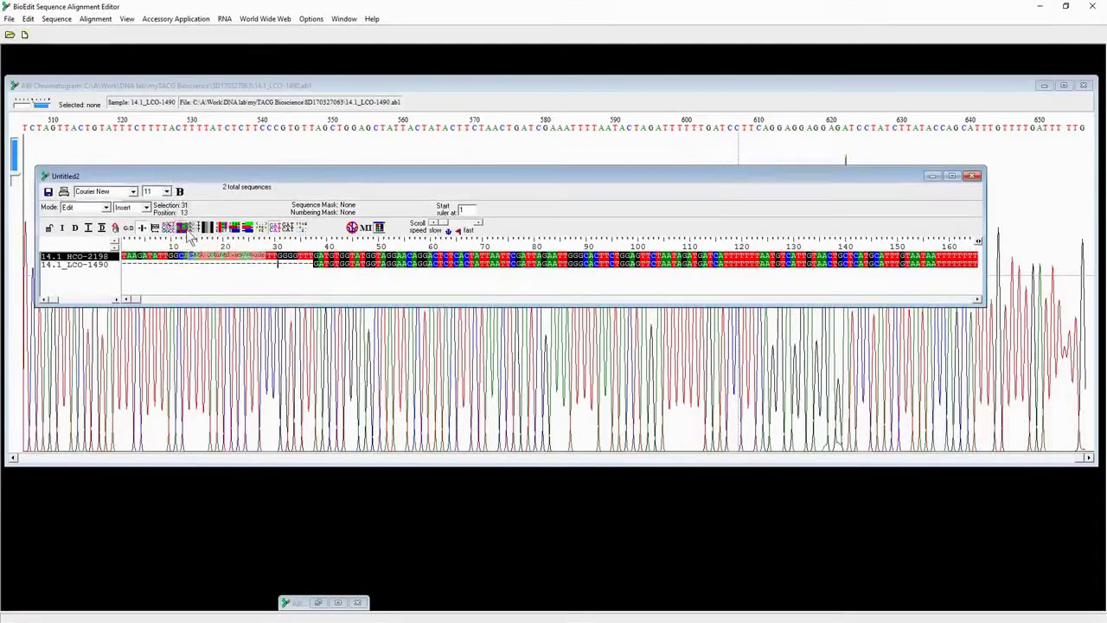
{"action": "mouse_move", "coordinate": [139, 300]}
{"action": "left_mouse_down"}
{"action": "mouse_move", "coordinate": [172, 300]}
{"action": "mouse_move", "coordinate": [128, 300]}
{"action": "mouse_move", "coordinate": [702, 299]}
{"action": "mouse_move", "coordinate": [346, 341]}
{"action": "mouse_move", "coordinate": [135, 321]}
{"action": "left_mouse_up"}
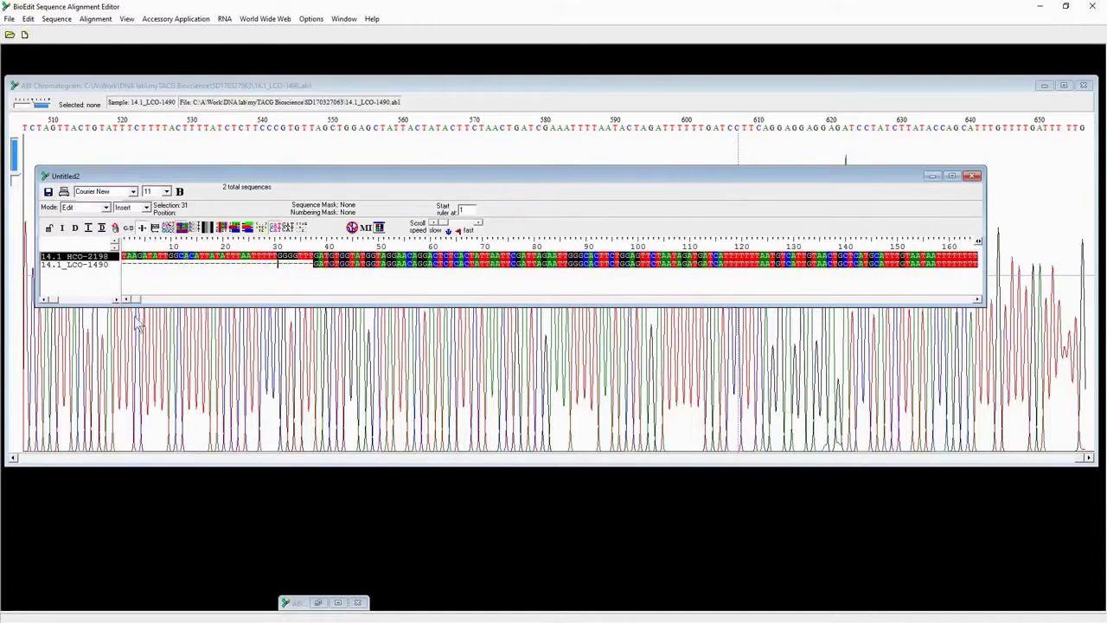
{"action": "left_click", "coordinate": [223, 232]}
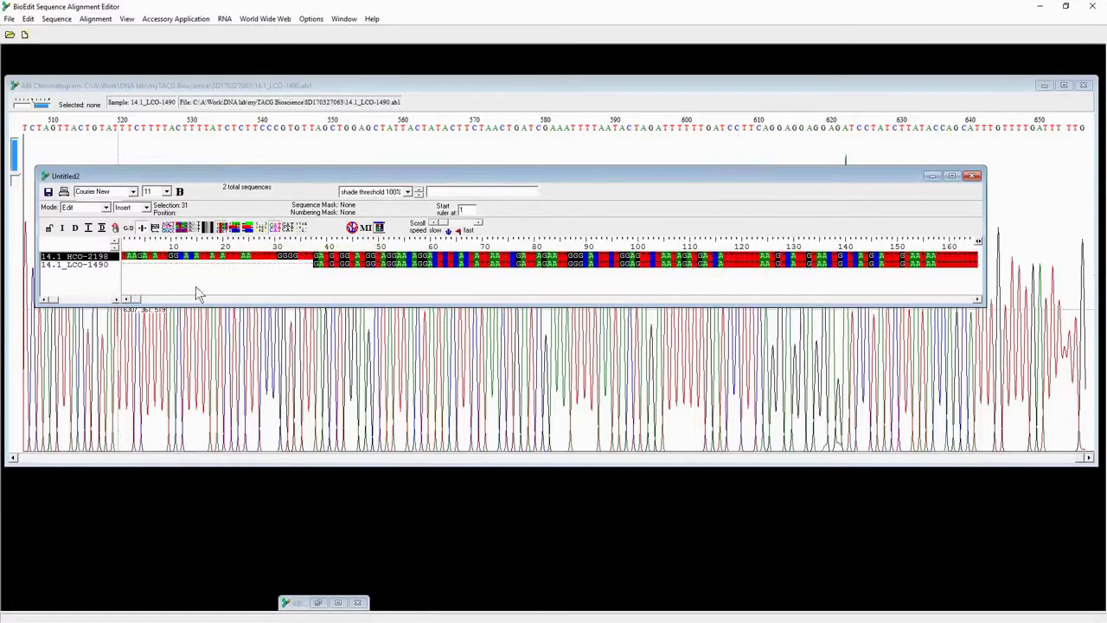
{"action": "left_click_drag", "start_coordinate": [146, 300], "coordinate": [812, 328]}
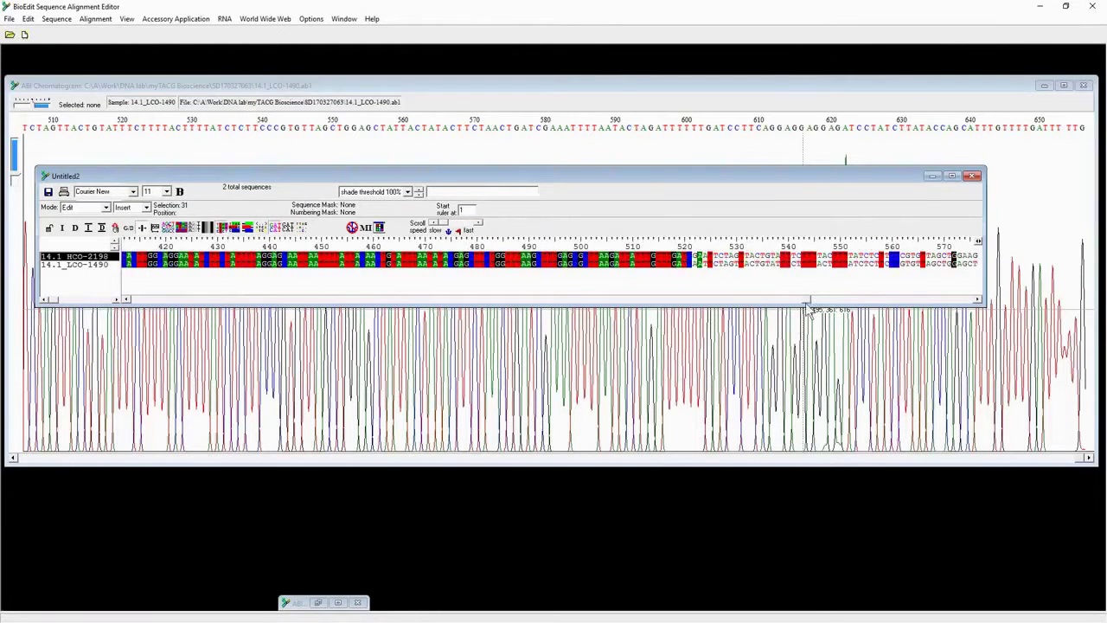
{"action": "left_click_drag", "start_coordinate": [807, 303], "coordinate": [910, 301]}
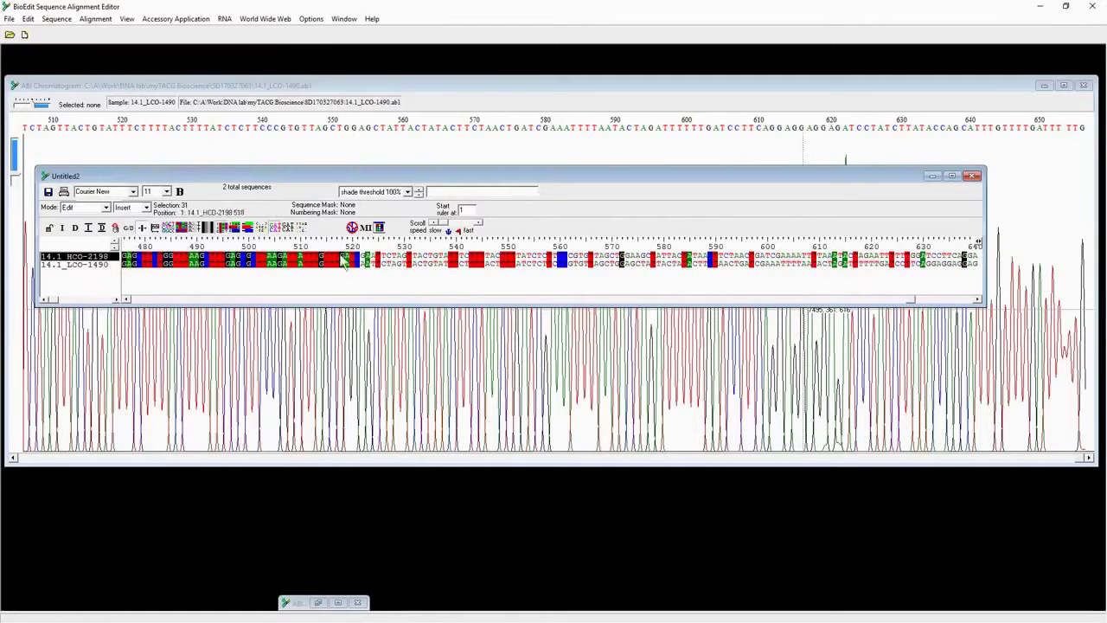
{"action": "left_click", "coordinate": [181, 230]}
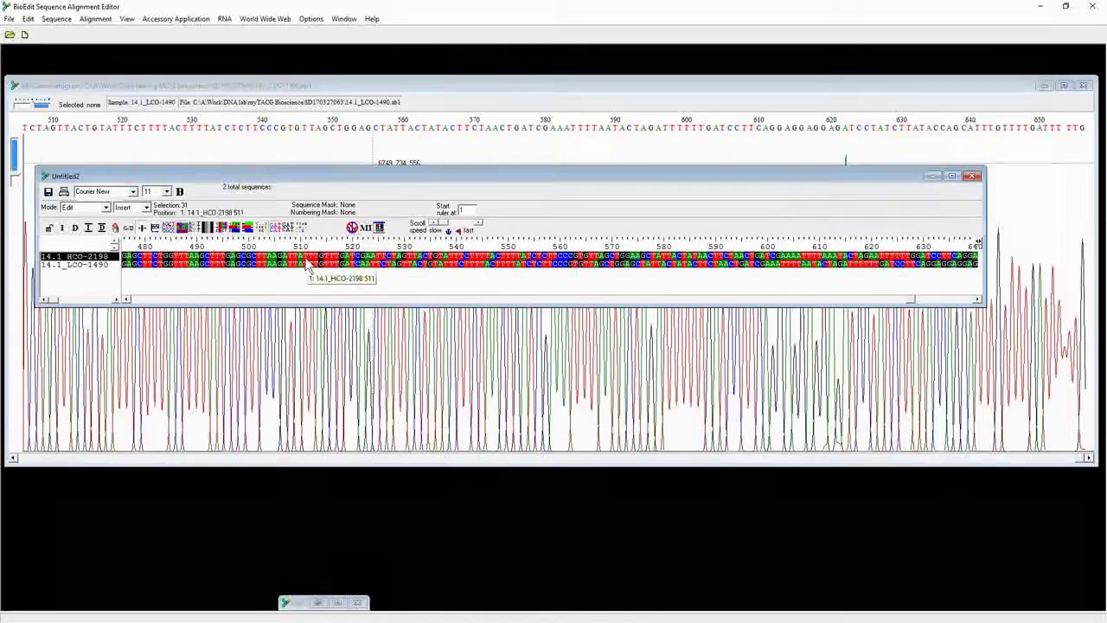
Select bases 510 to 521 of HCO-2198 before the mismatch and search the LCO-1490 chromatogram for ATTTGTTTGATC
{"action": "left_click_drag", "start_coordinate": [357, 262], "coordinate": [299, 260]}
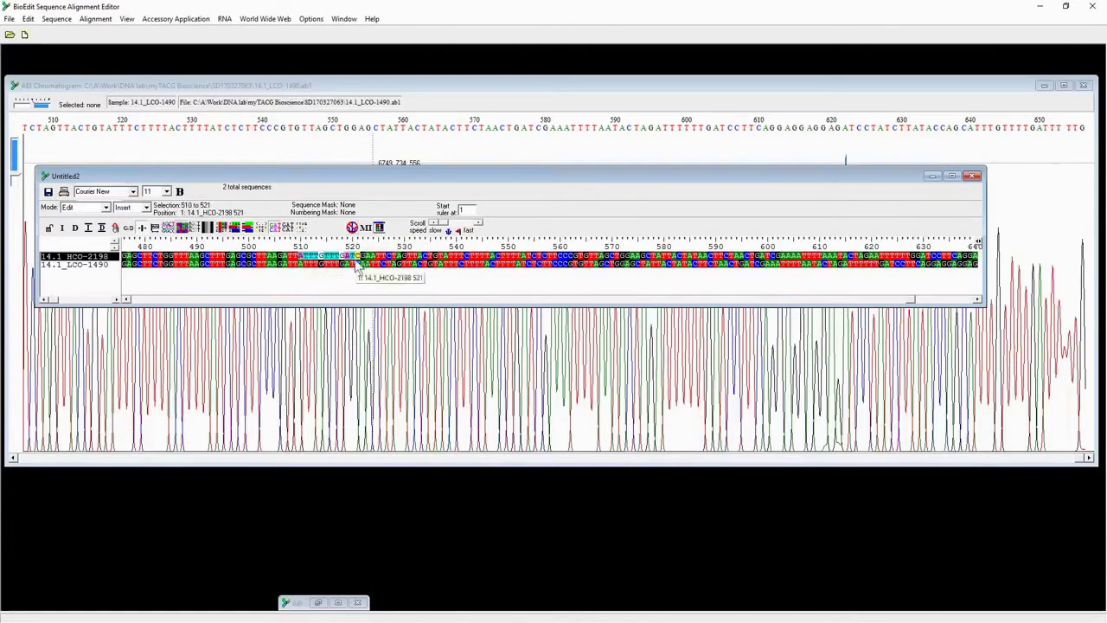
{"action": "left_click", "coordinate": [156, 102]}
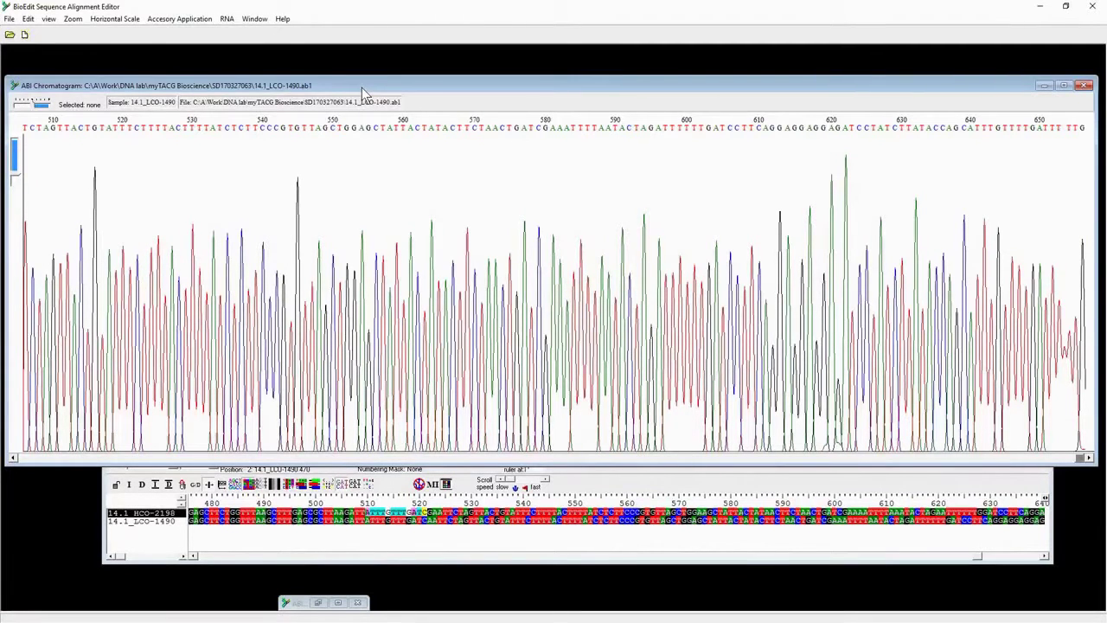
{"action": "key", "text": "ctrl+f"}
{"action": "type", "text": "ATTTGTTTGATC"}
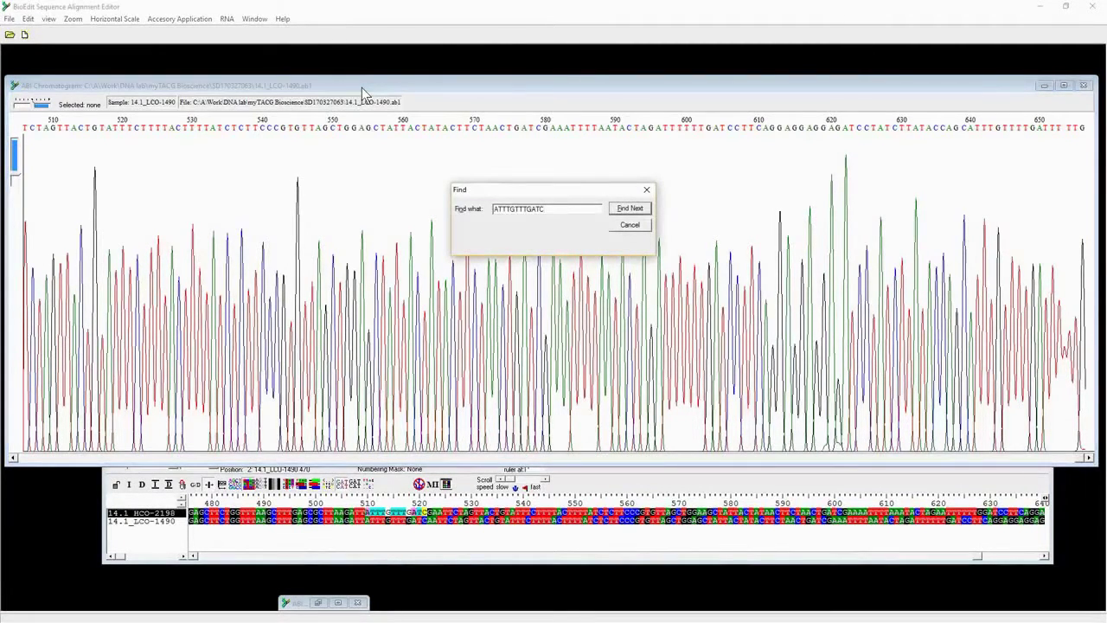
{"action": "left_click", "coordinate": [629, 208]}
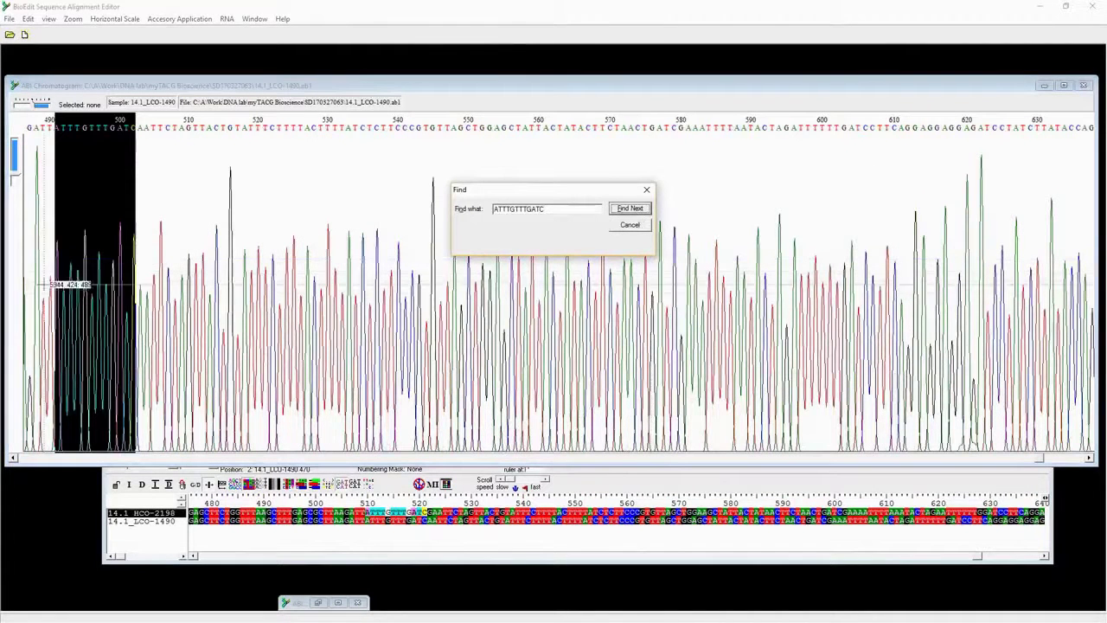
{"action": "left_click", "coordinate": [629, 224]}
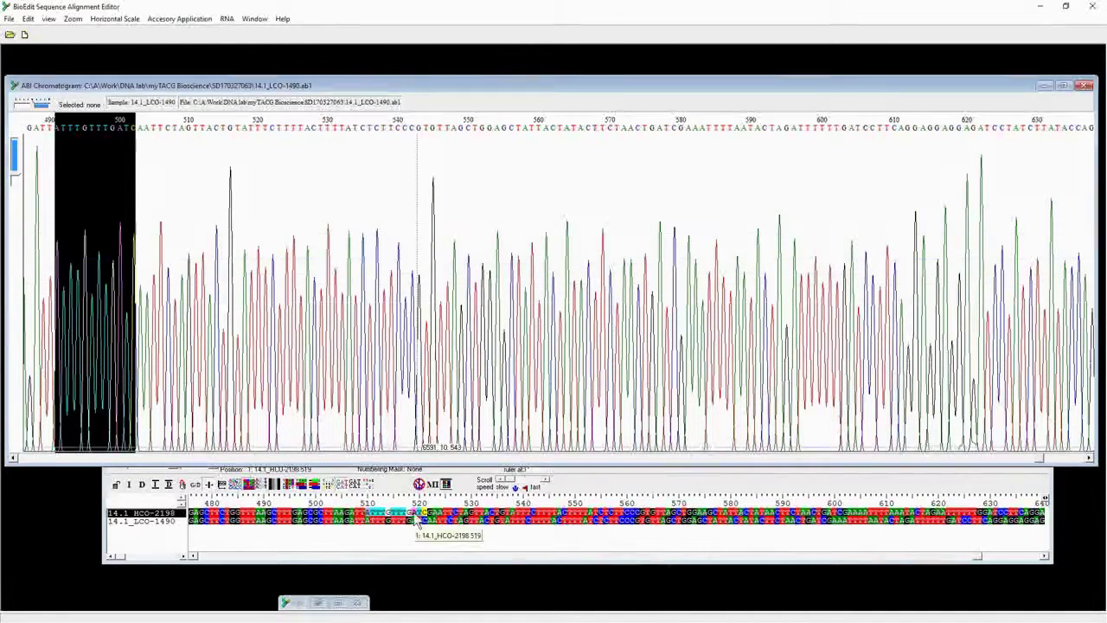
Select the LCO-1490 sequence in the alignment and repeat the ATTTGTTTGATC search in its chromatogram to examine the peaks there
{"action": "left_click", "coordinate": [158, 522]}
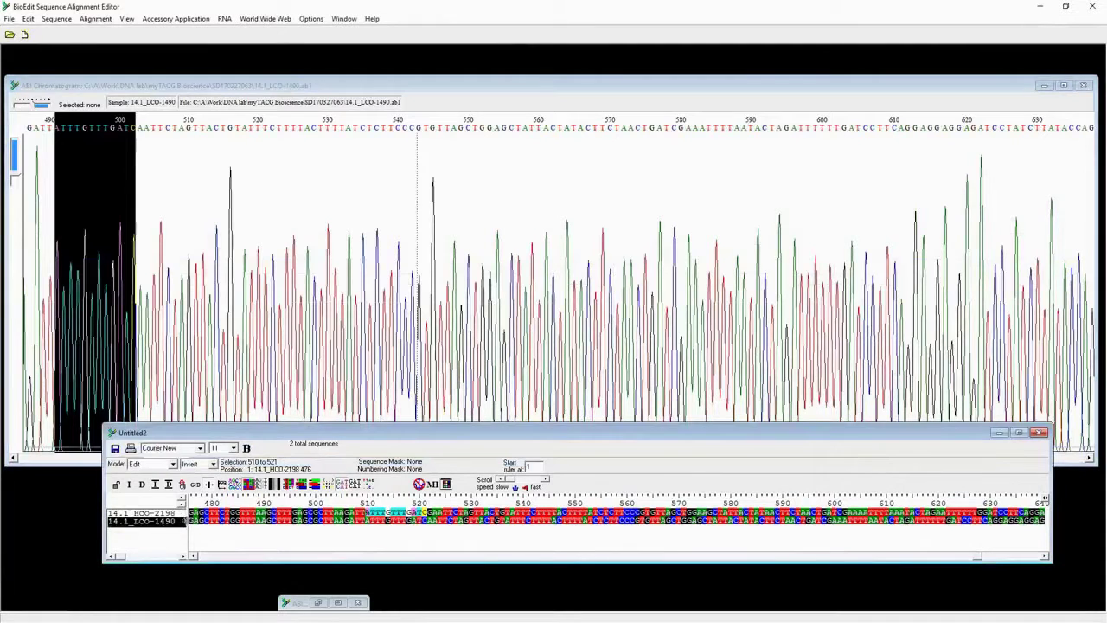
{"action": "left_click", "coordinate": [139, 281]}
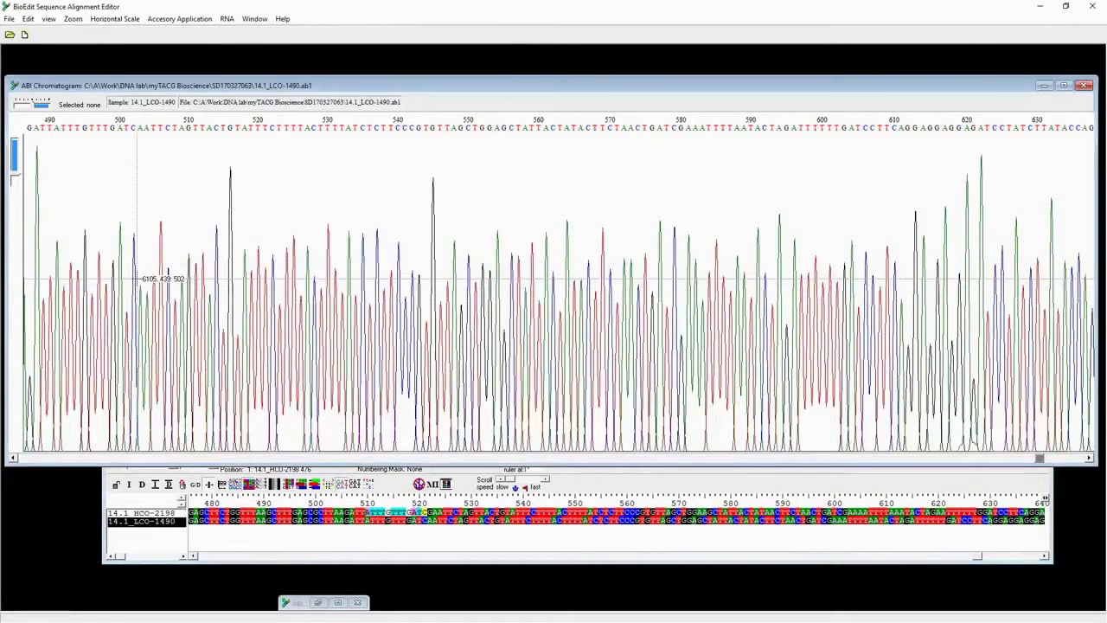
{"action": "key", "text": "ctrl+f"}
{"action": "key", "text": "ctrl+c"}
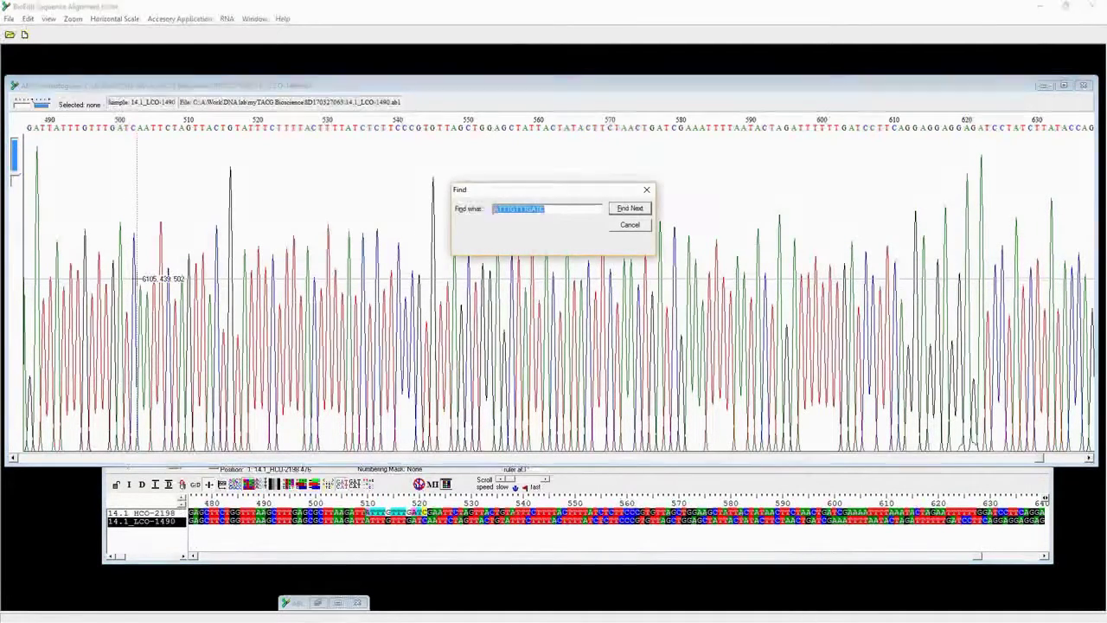
{"action": "key", "text": "Return"}
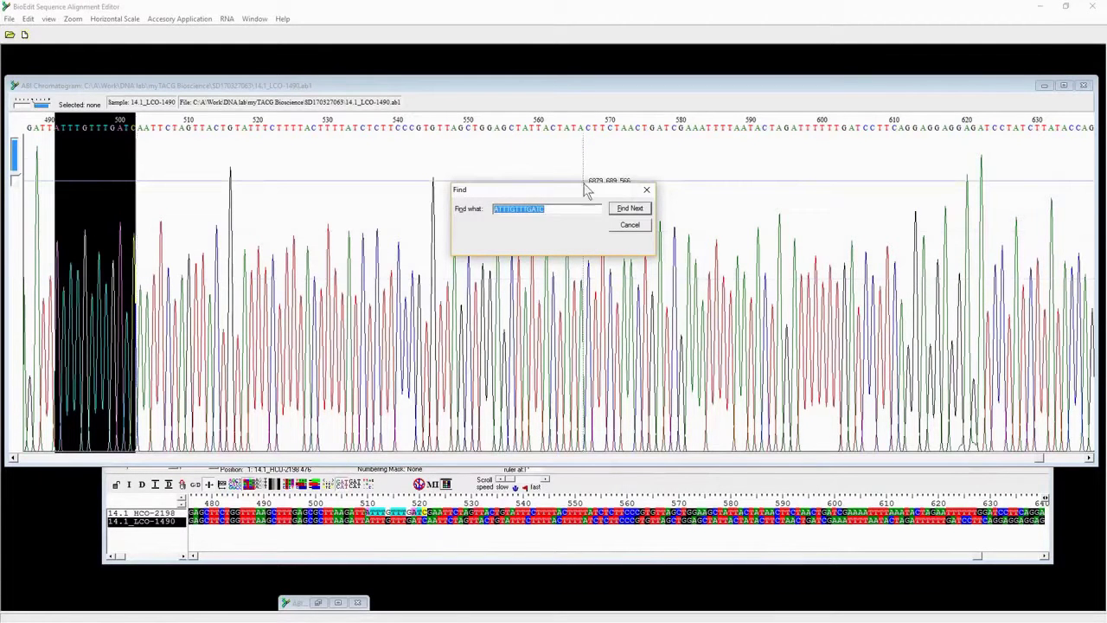
{"action": "left_click", "coordinate": [646, 189]}
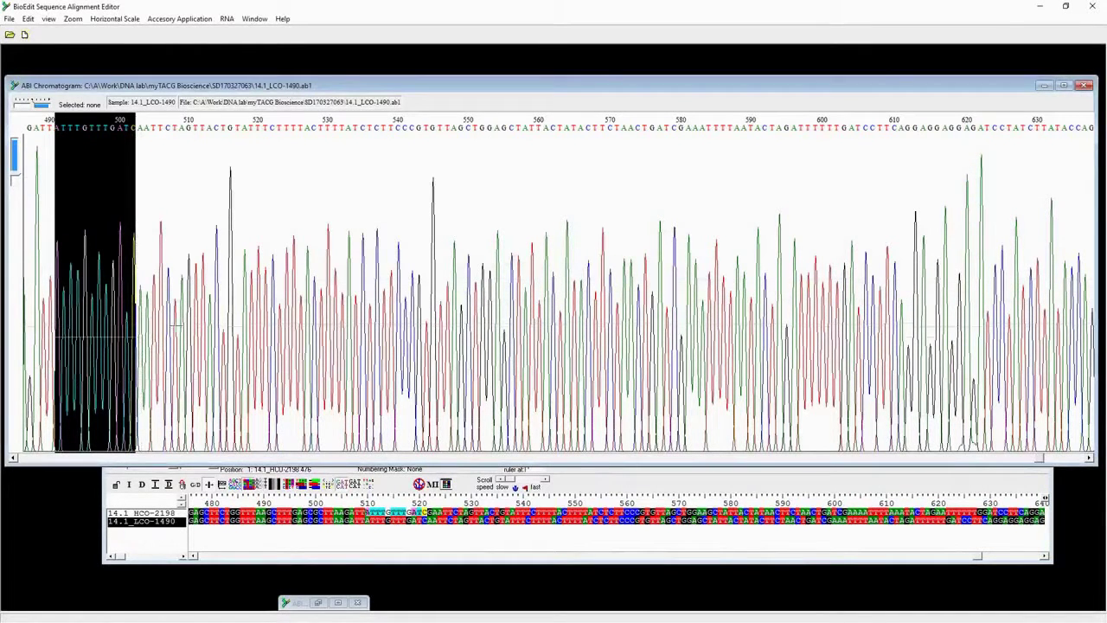
Restore the 14.1_HCO-2198 chromatogram and display it as its reverse complement
{"action": "double_click", "coordinate": [315, 602]}
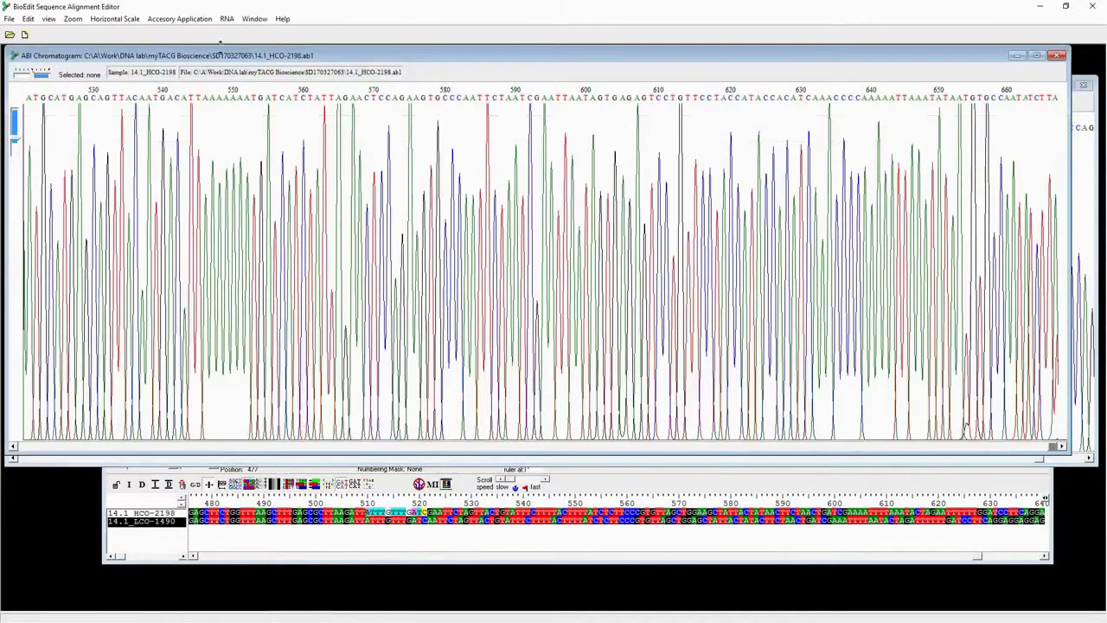
{"action": "left_click_drag", "start_coordinate": [184, 63], "coordinate": [197, 79]}
{"action": "left_click", "coordinate": [49, 20]}
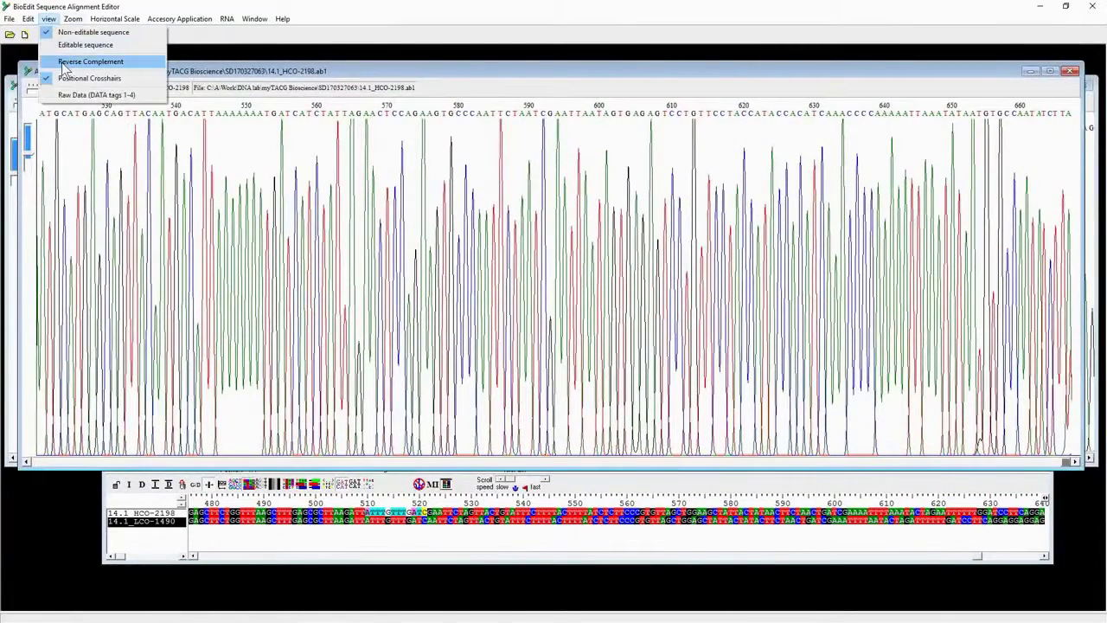
{"action": "left_click", "coordinate": [64, 62]}
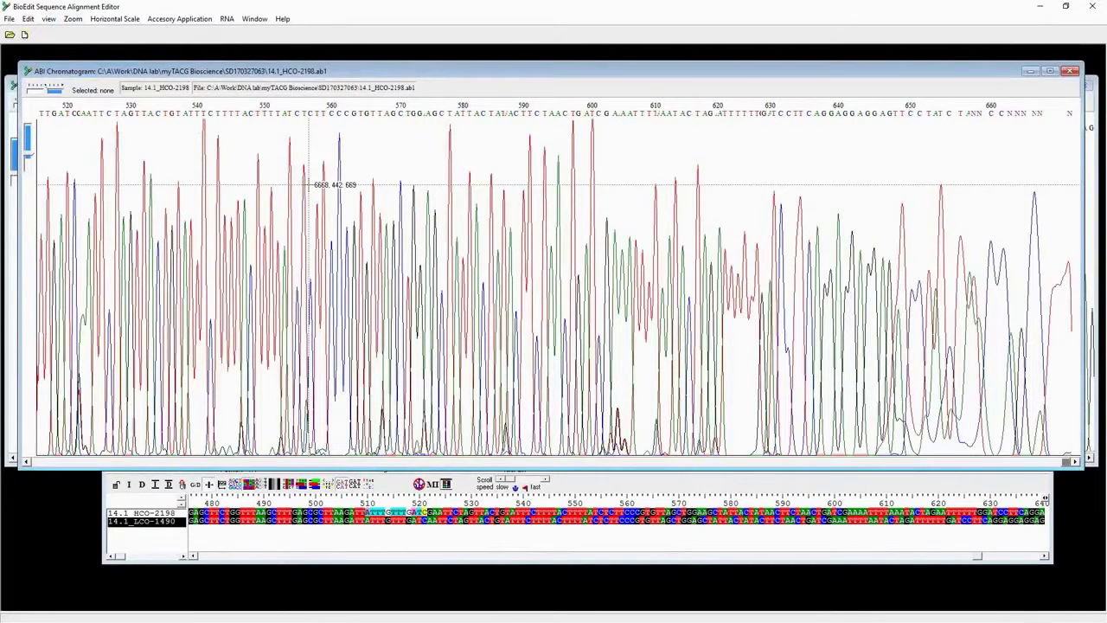
Search the HCO-2198 chromatogram for ATTTGTTTGATC, examine the peaks right after the match, and minimize the chromatogram
{"action": "key", "text": "ctrl+f"}
{"action": "key", "text": "ctrl+v"}
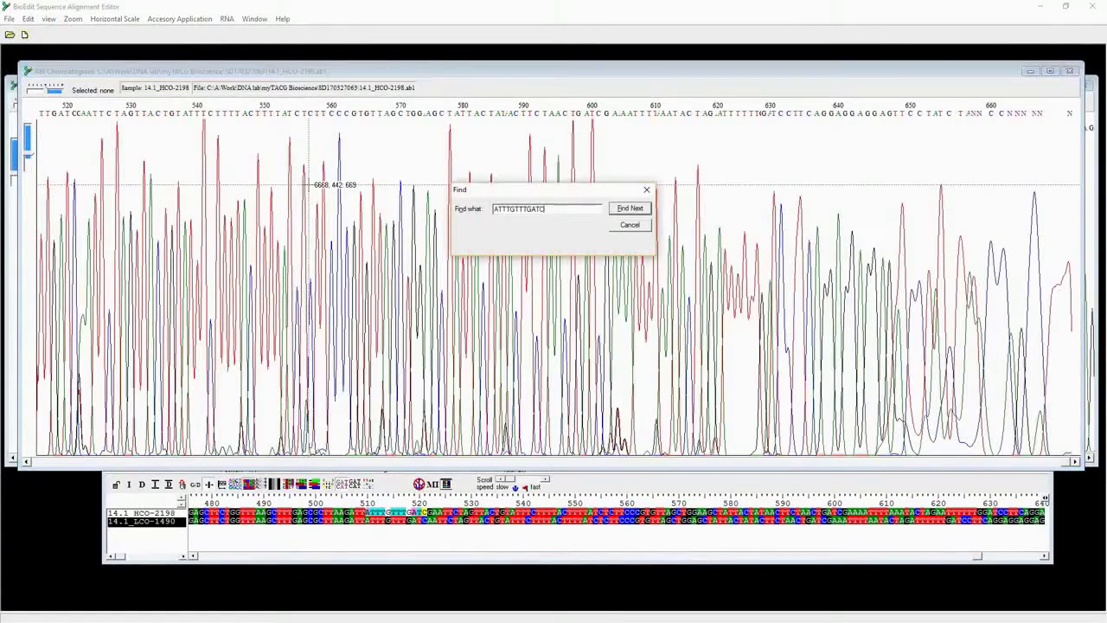
{"action": "left_click", "coordinate": [629, 209]}
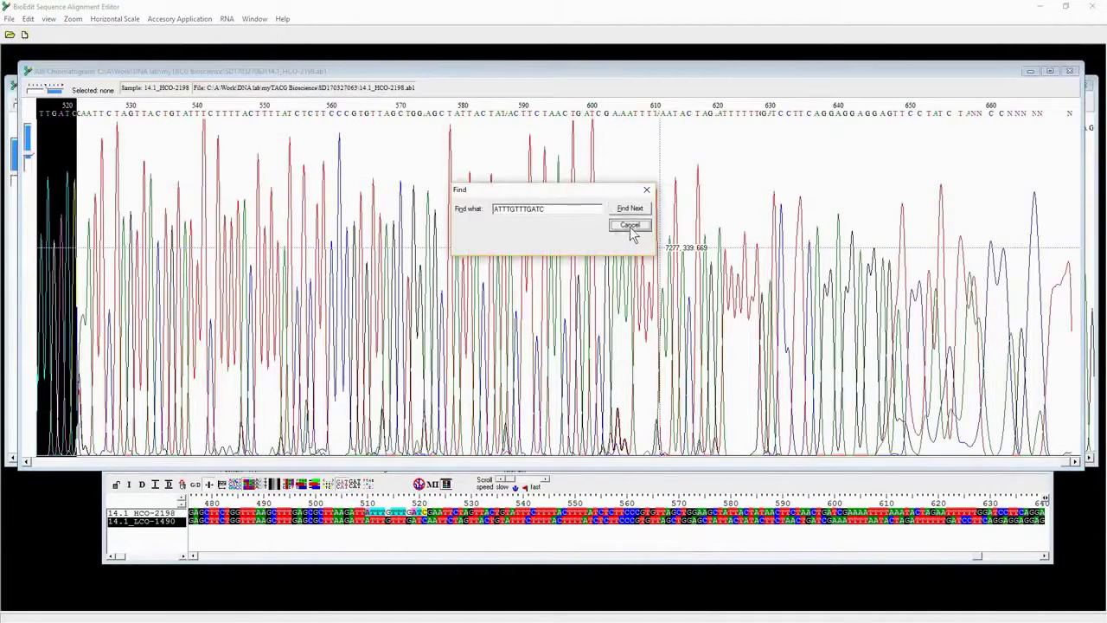
{"action": "left_click", "coordinate": [631, 226]}
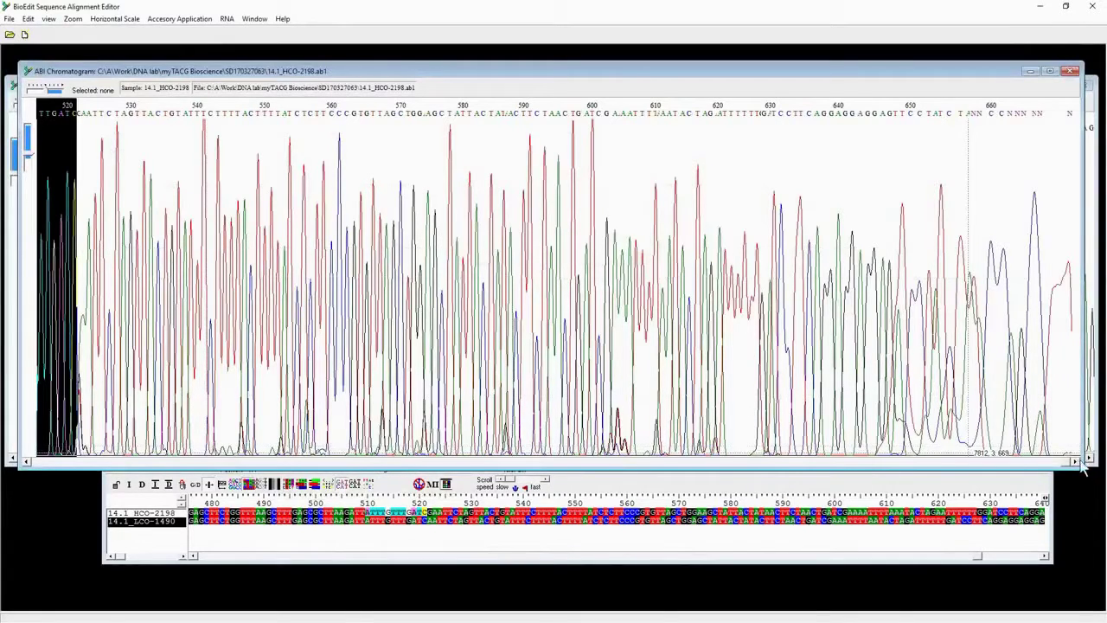
{"action": "scroll", "coordinate": [896, 489], "scroll_direction": "up", "scroll_amount": 3}
{"action": "scroll", "coordinate": [843, 475], "scroll_direction": "up", "scroll_amount": 3}
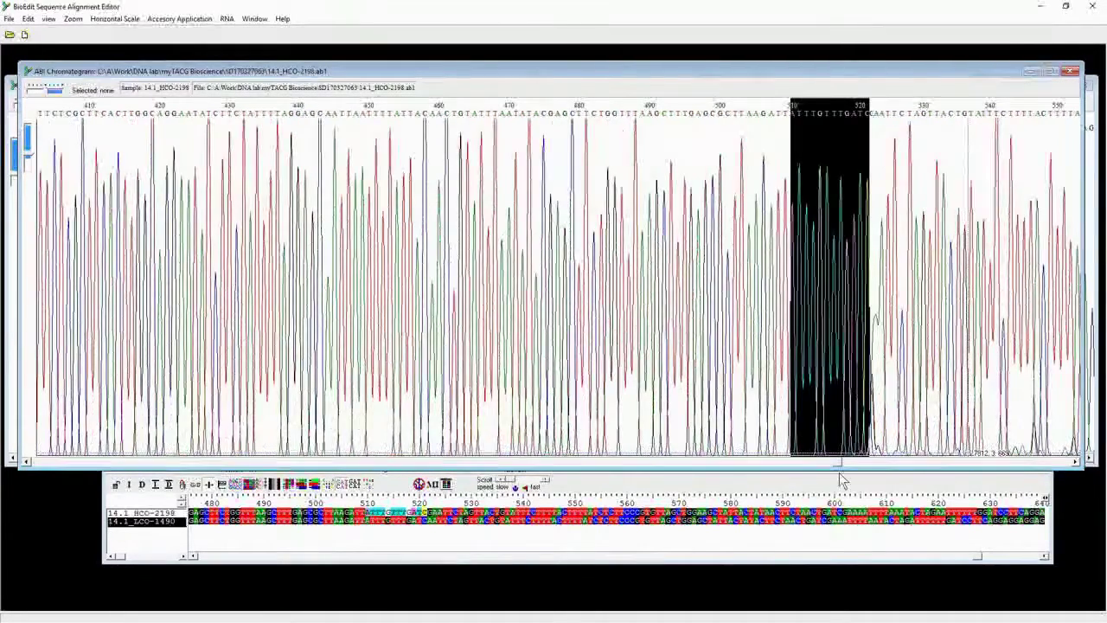
{"action": "scroll", "coordinate": [846, 475], "scroll_direction": "down", "scroll_amount": 1}
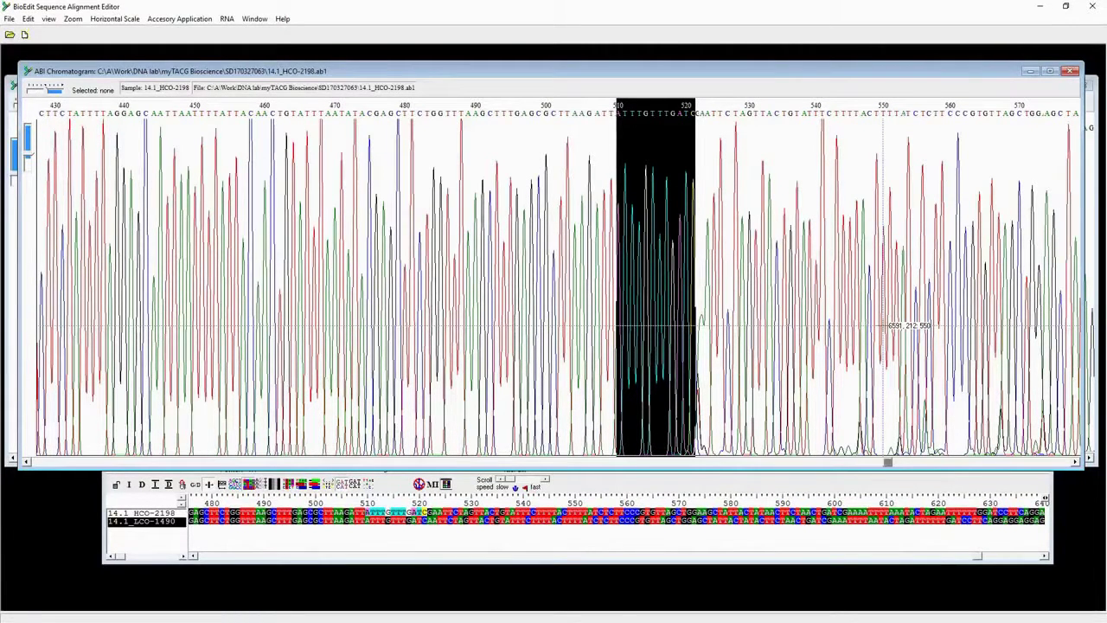
{"action": "left_click", "coordinate": [1028, 71]}
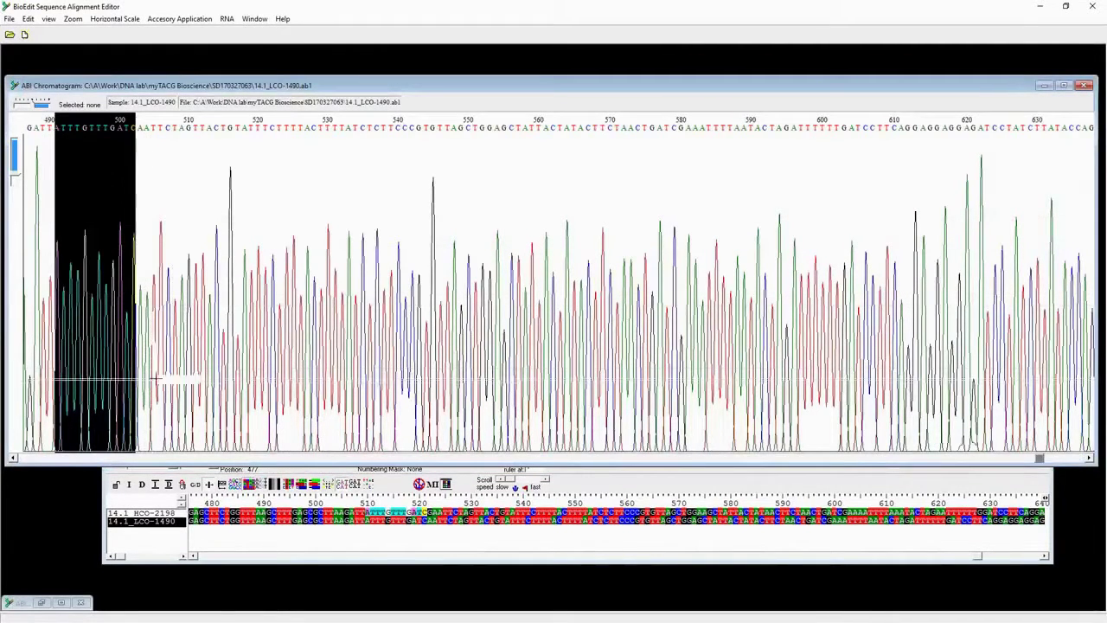
Delete the extra base at position 523 of HCO-2198 and shade identical positions at the 100% threshold to find the next mismatch
{"action": "left_click", "coordinate": [502, 527]}
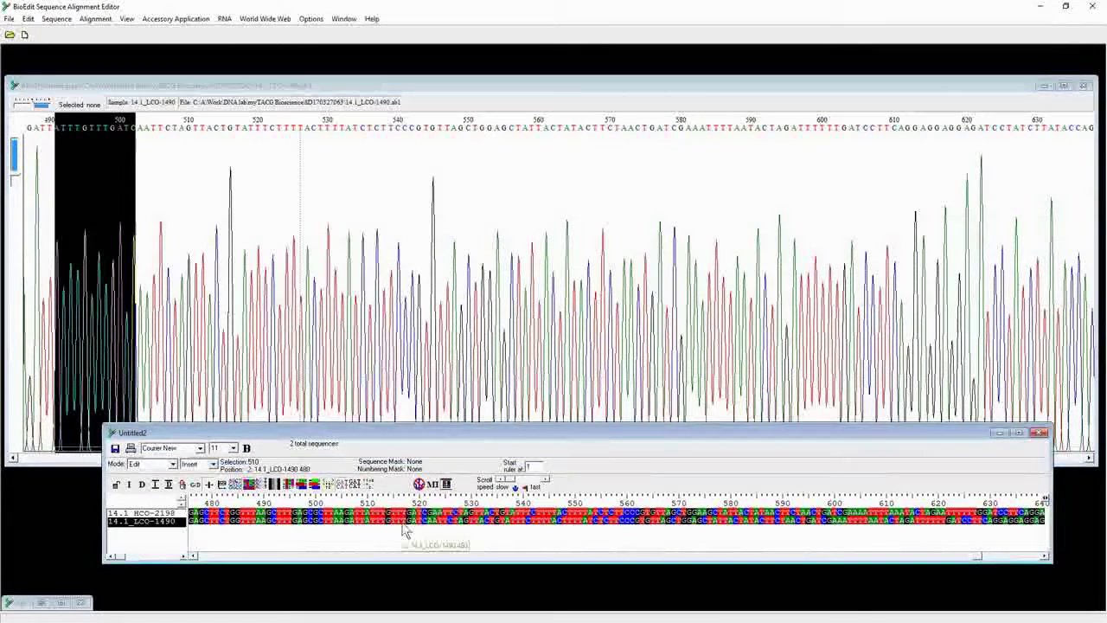
{"action": "left_click", "coordinate": [435, 519]}
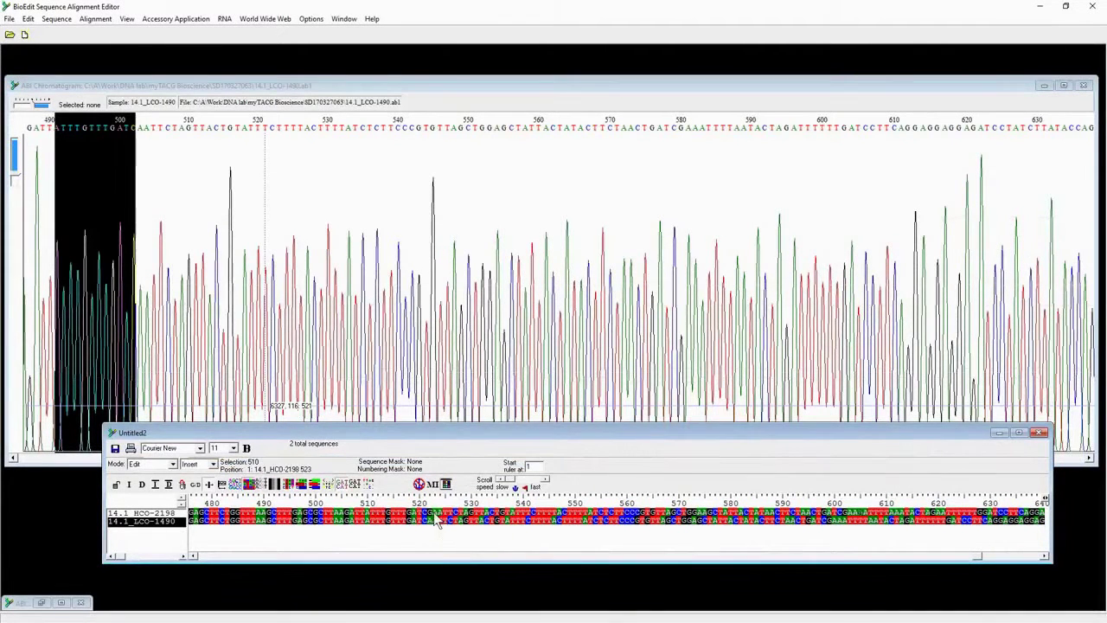
{"action": "key", "text": "BackSpace"}
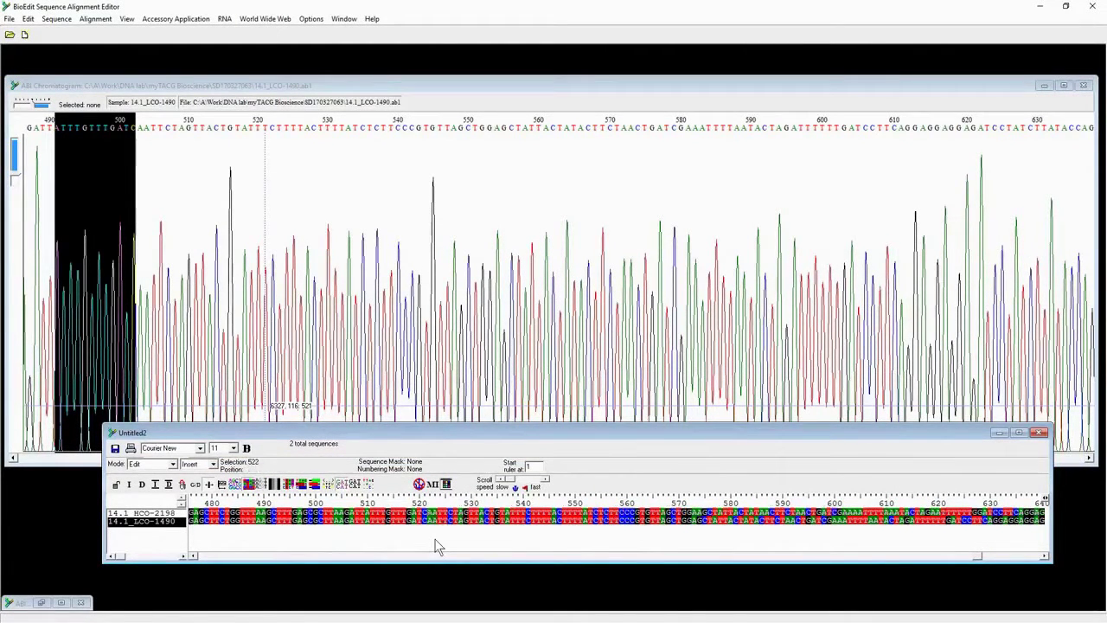
{"action": "left_click", "coordinate": [289, 488]}
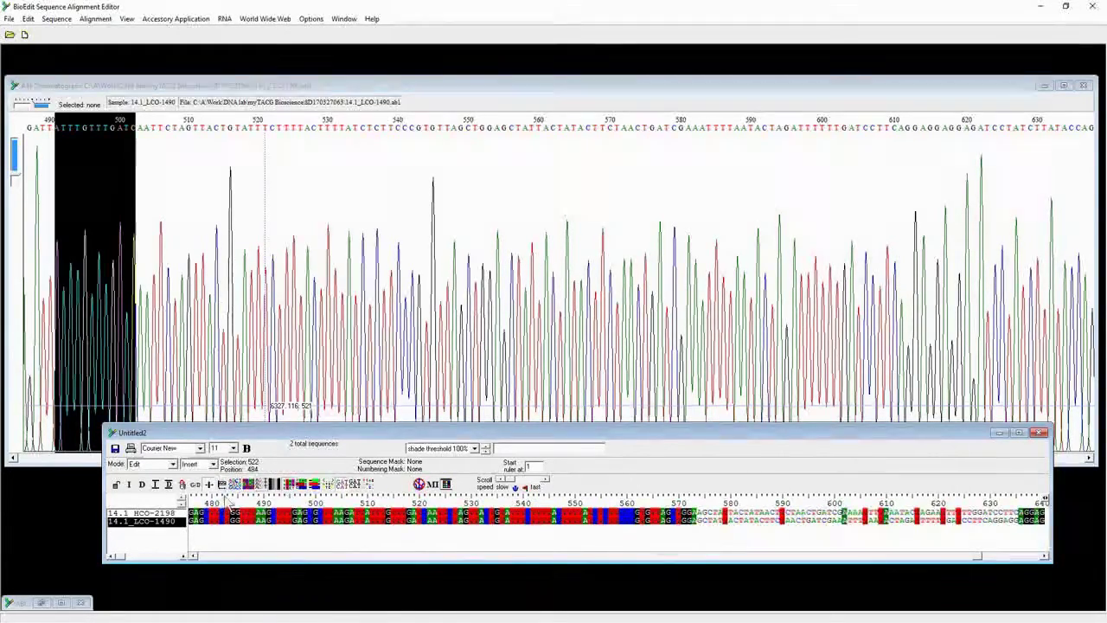
{"action": "double_click", "coordinate": [778, 514]}
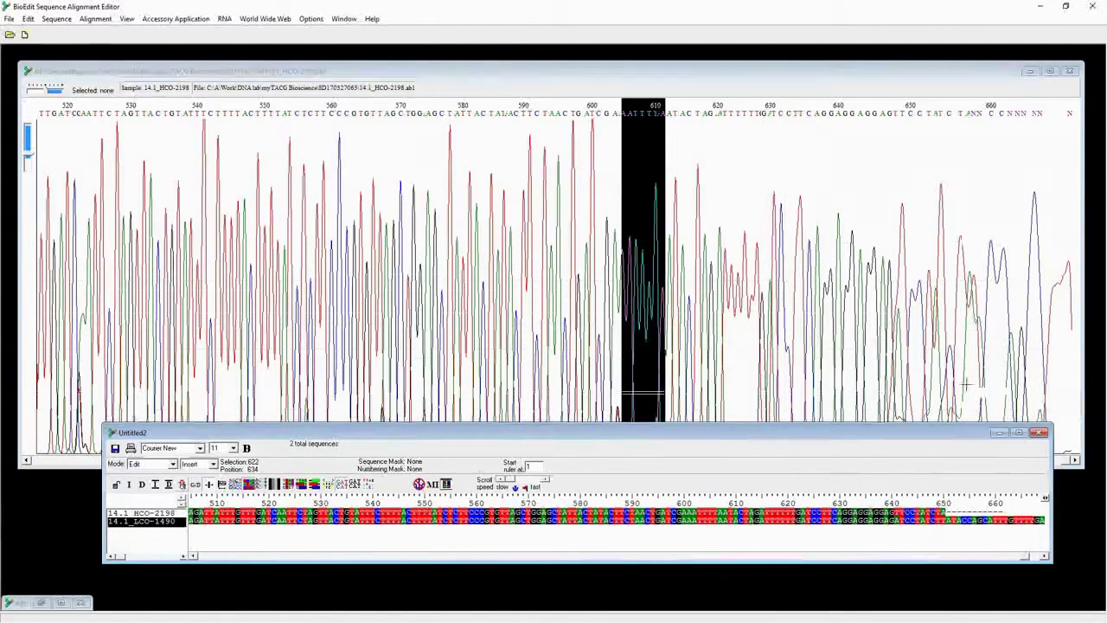
Delete the tail of HCO-2198 from about position 641 to its end
{"action": "left_click_drag", "start_coordinate": [900, 516], "coordinate": [971, 530]}
{"action": "key", "text": "Delete"}
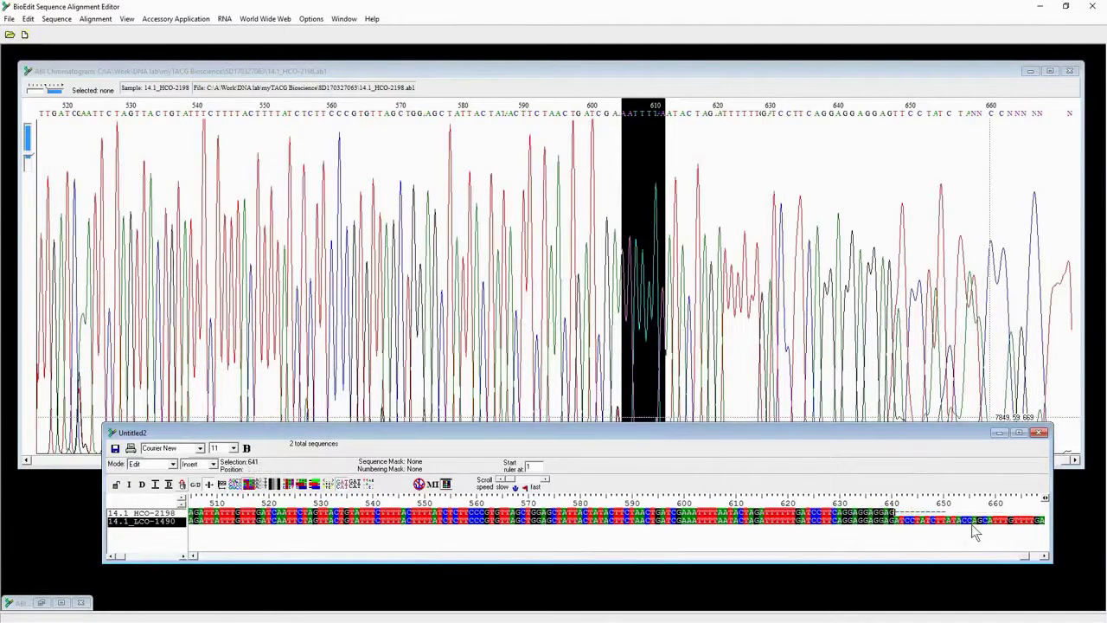
Start saving the alignment as a Fasta file and go up from the DNA seq COI folder to drive C:
{"action": "left_click", "coordinate": [116, 450]}
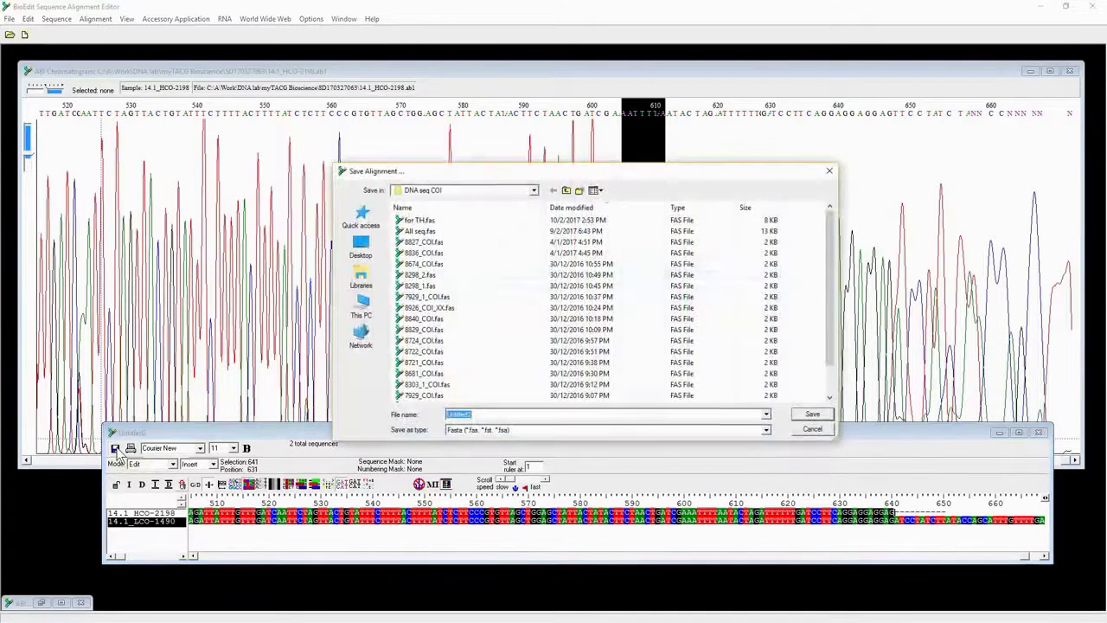
{"action": "left_click", "coordinate": [579, 191]}
{"action": "left_click", "coordinate": [481, 362]}
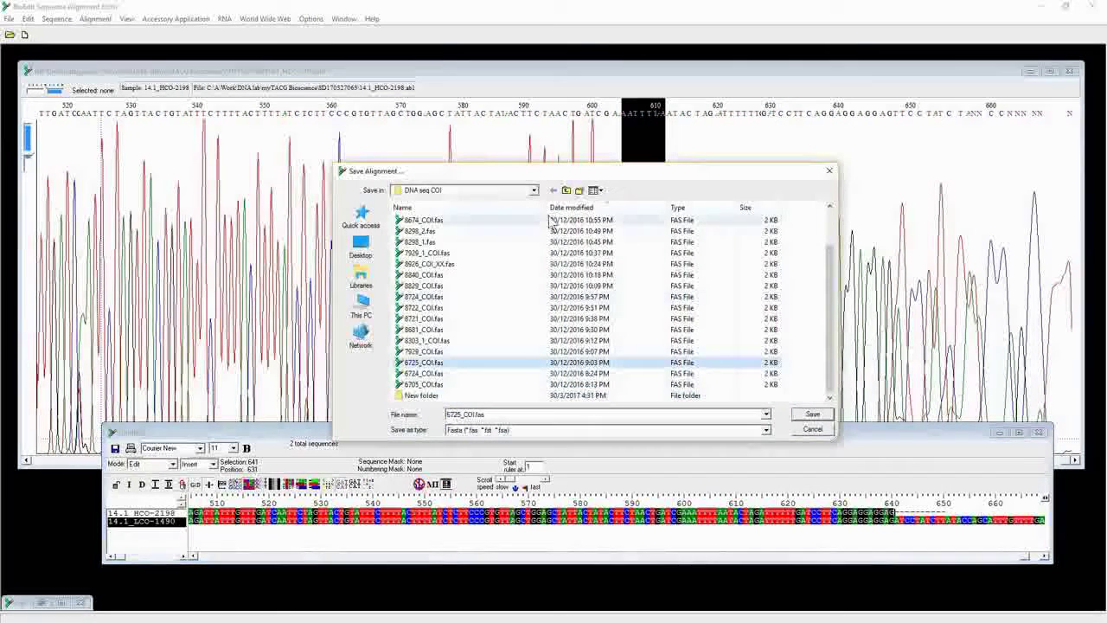
{"action": "left_click", "coordinate": [566, 191]}
{"action": "left_click", "coordinate": [567, 191]}
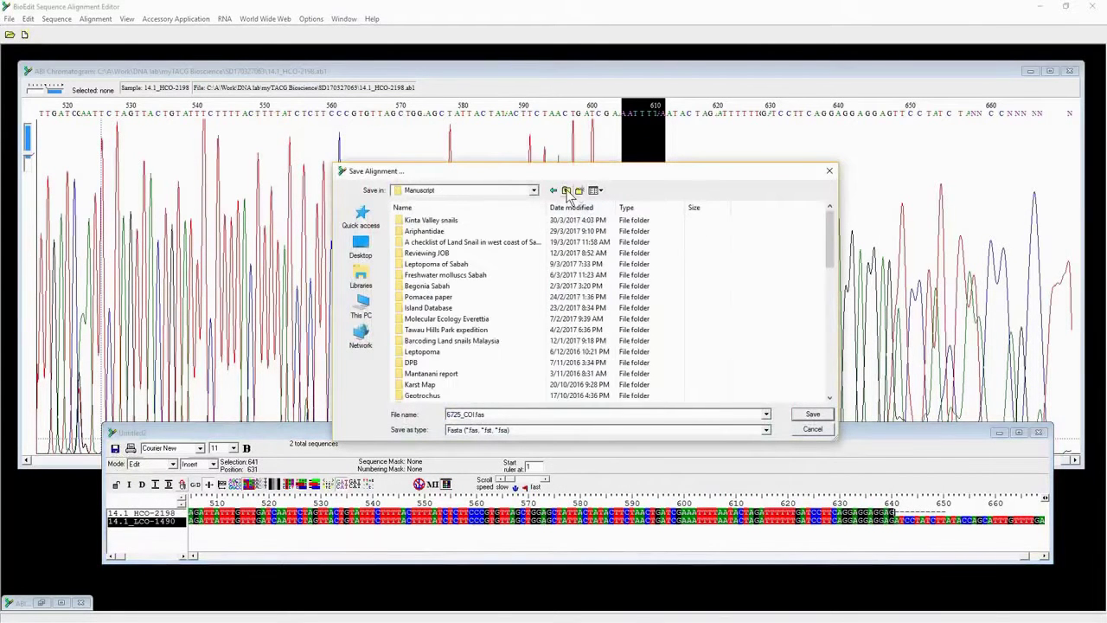
{"action": "left_click", "coordinate": [567, 191]}
{"action": "left_click", "coordinate": [567, 191]}
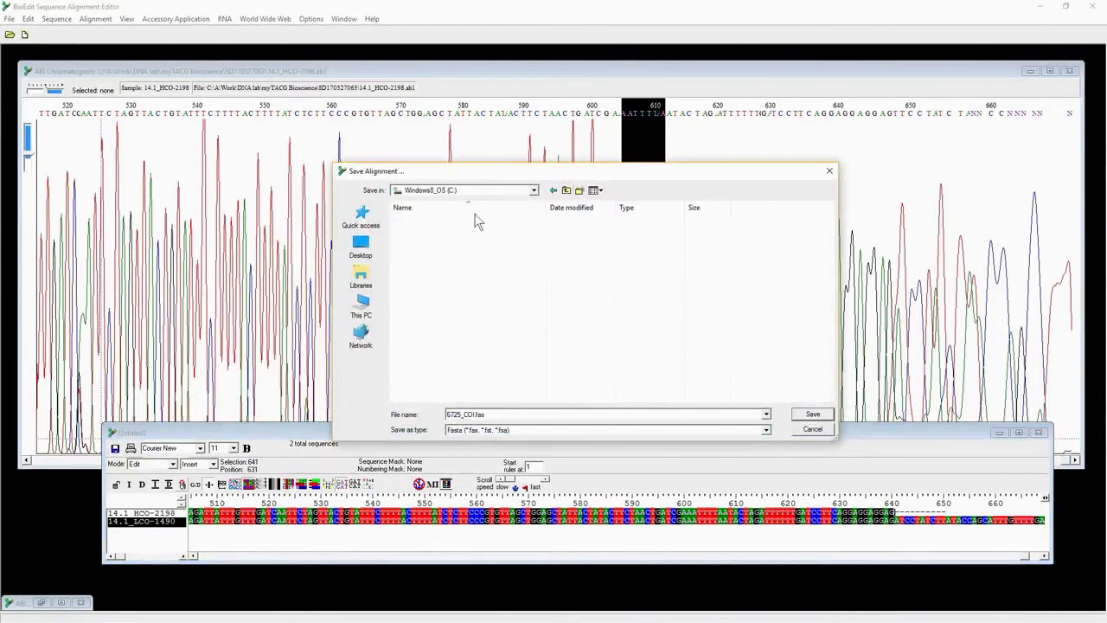
Open the folder A\Work\DNA lab\myTACG Bioscience\SD170327063 as the save location
{"action": "double_click", "coordinate": [421, 220]}
{"action": "scroll", "coordinate": [436, 367], "scroll_direction": "down", "scroll_amount": 5}
{"action": "double_click", "coordinate": [436, 368]}
{"action": "scroll", "coordinate": [429, 346], "scroll_direction": "down", "scroll_amount": 5}
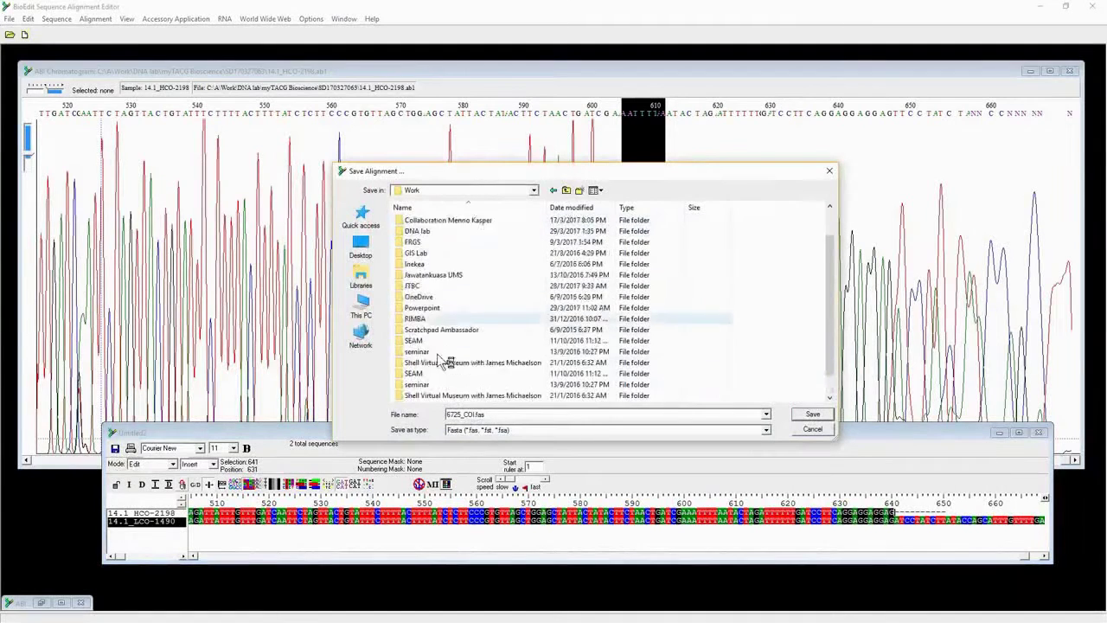
{"action": "scroll", "coordinate": [433, 346], "scroll_direction": "up", "scroll_amount": 5}
{"action": "left_click", "coordinate": [434, 264]}
{"action": "double_click", "coordinate": [434, 264]}
{"action": "double_click", "coordinate": [435, 242]}
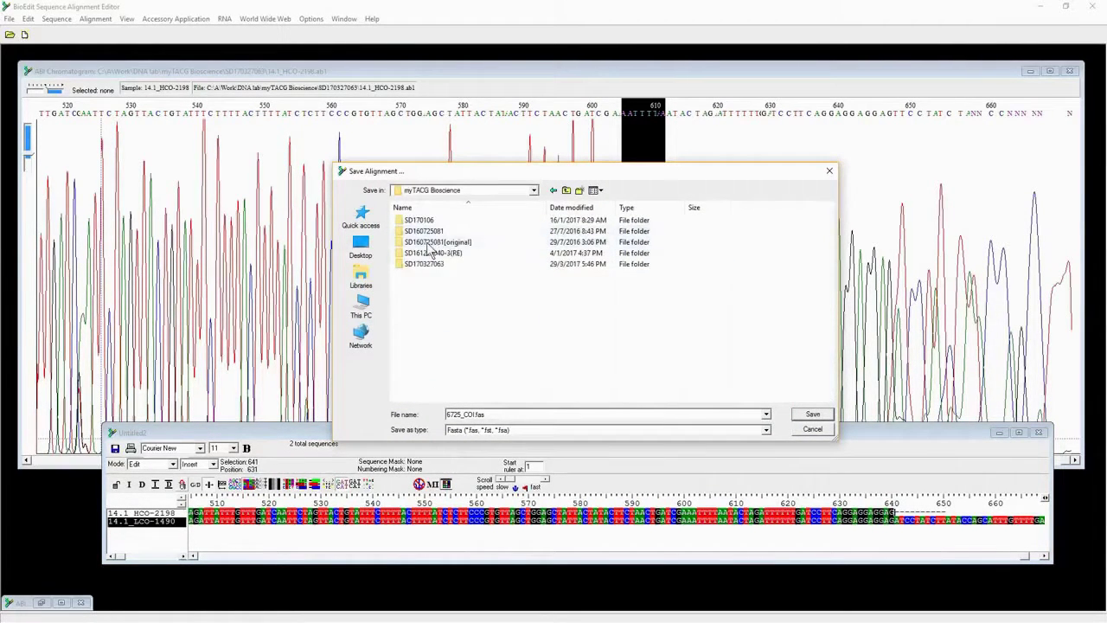
{"action": "double_click", "coordinate": [435, 264]}
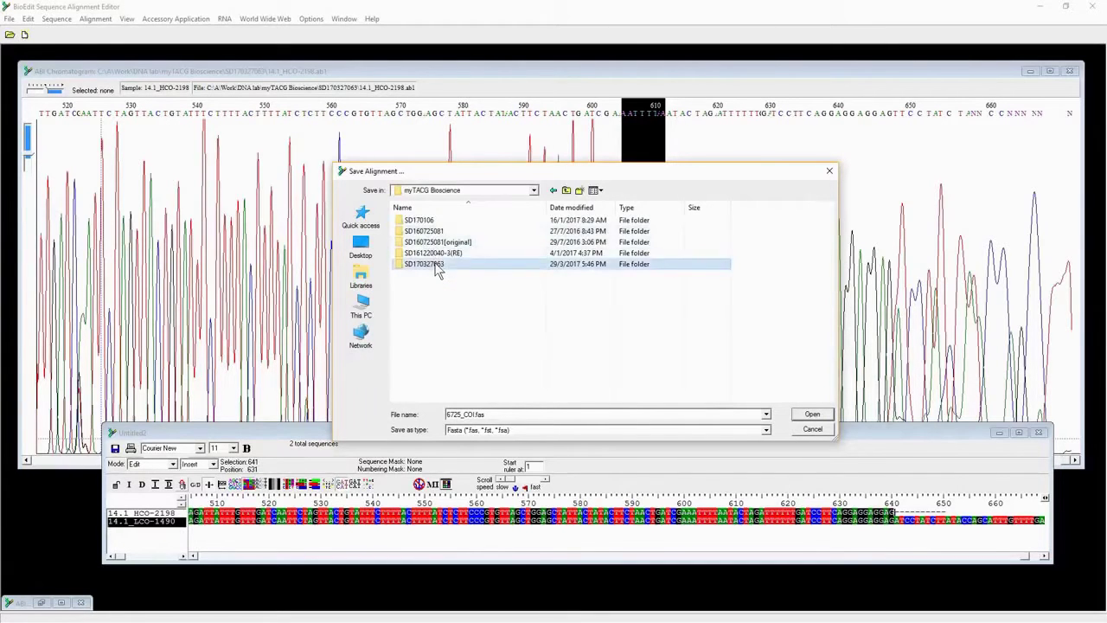
Create a new folder named edit inside SD170327063 and open it
{"action": "left_click", "coordinate": [579, 190]}
{"action": "type", "text": "ec"}
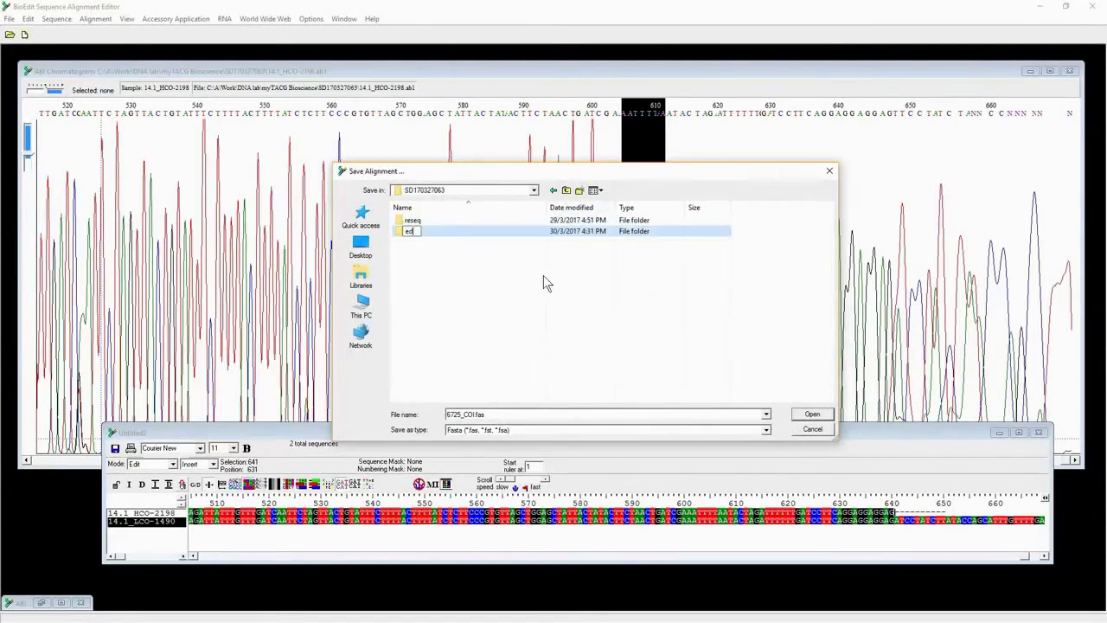
{"action": "type", "text": "it"}
{"action": "key", "text": "Return"}
{"action": "key", "text": "Return"}
Save the alignment in the edit folder under the file name 14.1.fas
{"action": "left_click", "coordinate": [471, 414]}
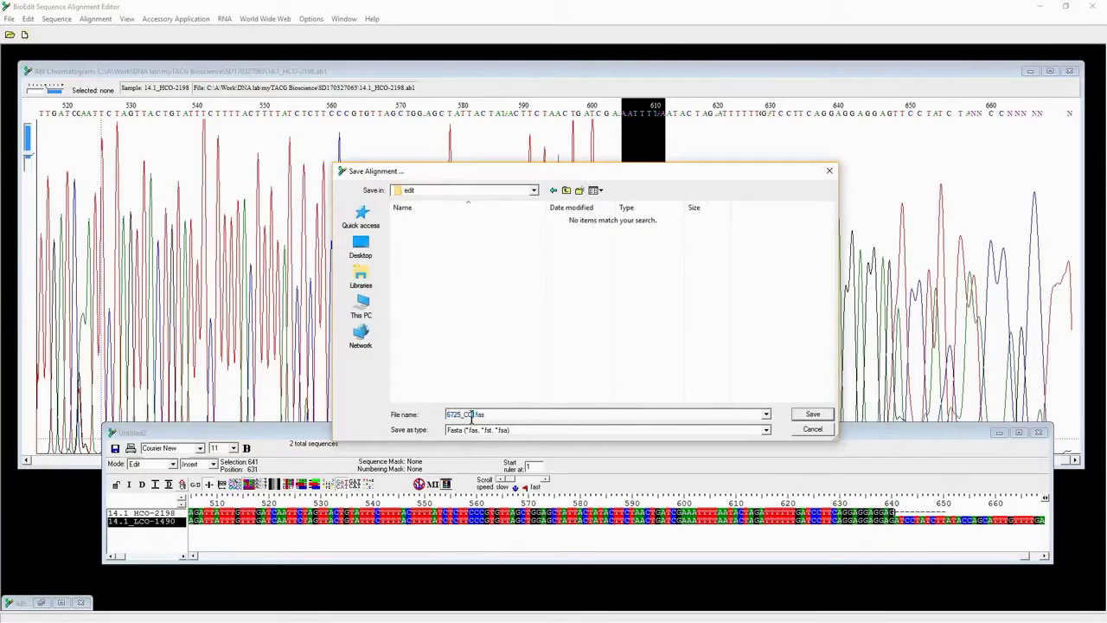
{"action": "left_click_drag", "start_coordinate": [473, 416], "coordinate": [420, 407]}
{"action": "type", "text": "14.1"}
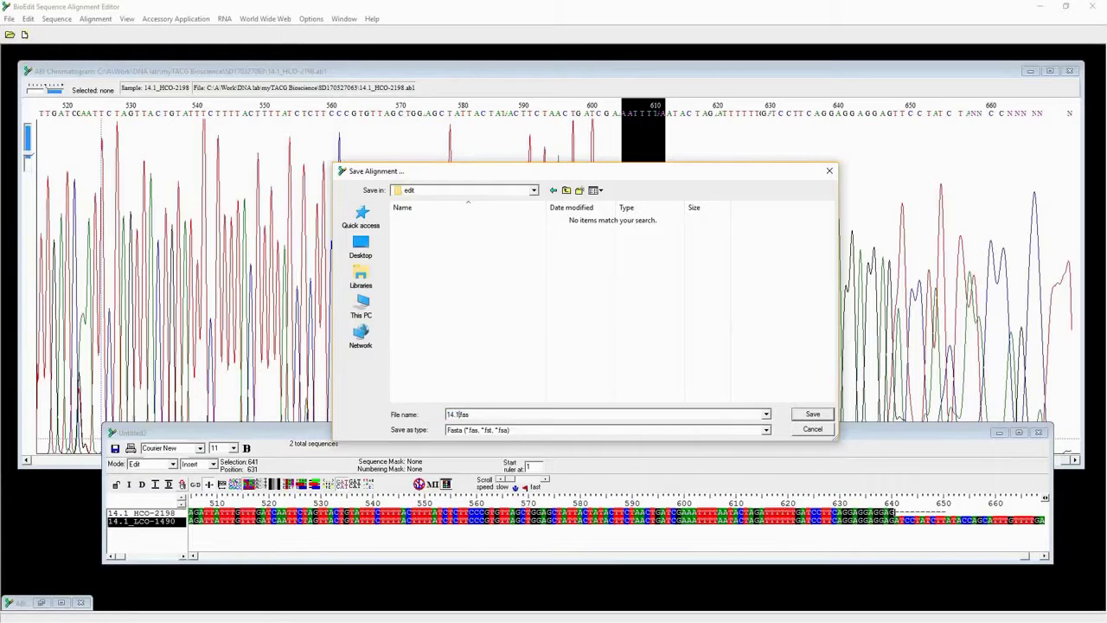
{"action": "key", "text": "Return"}
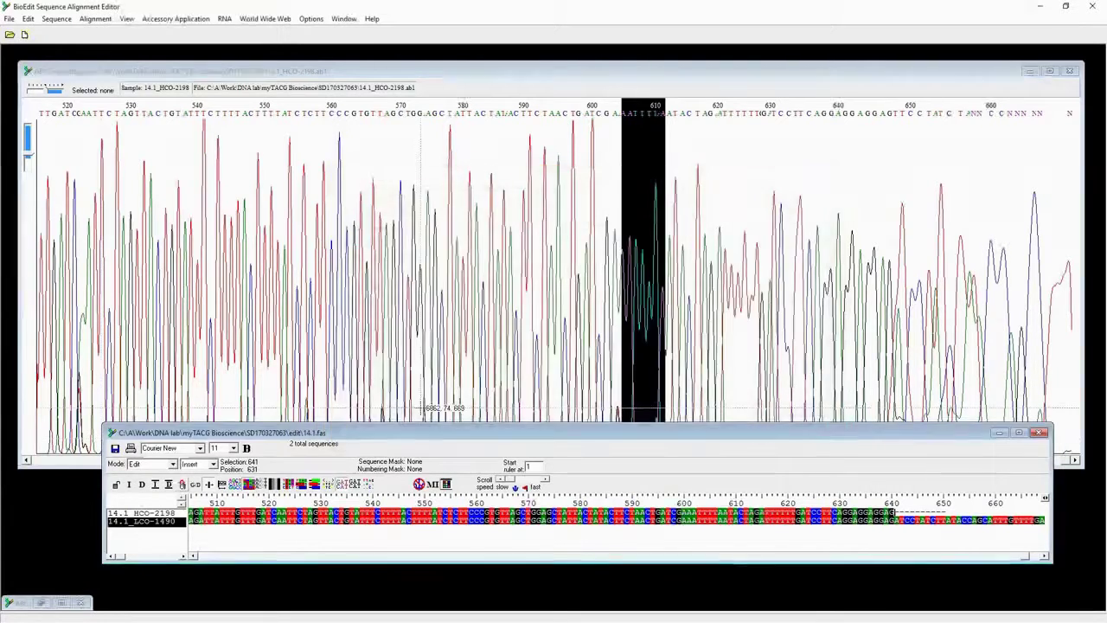